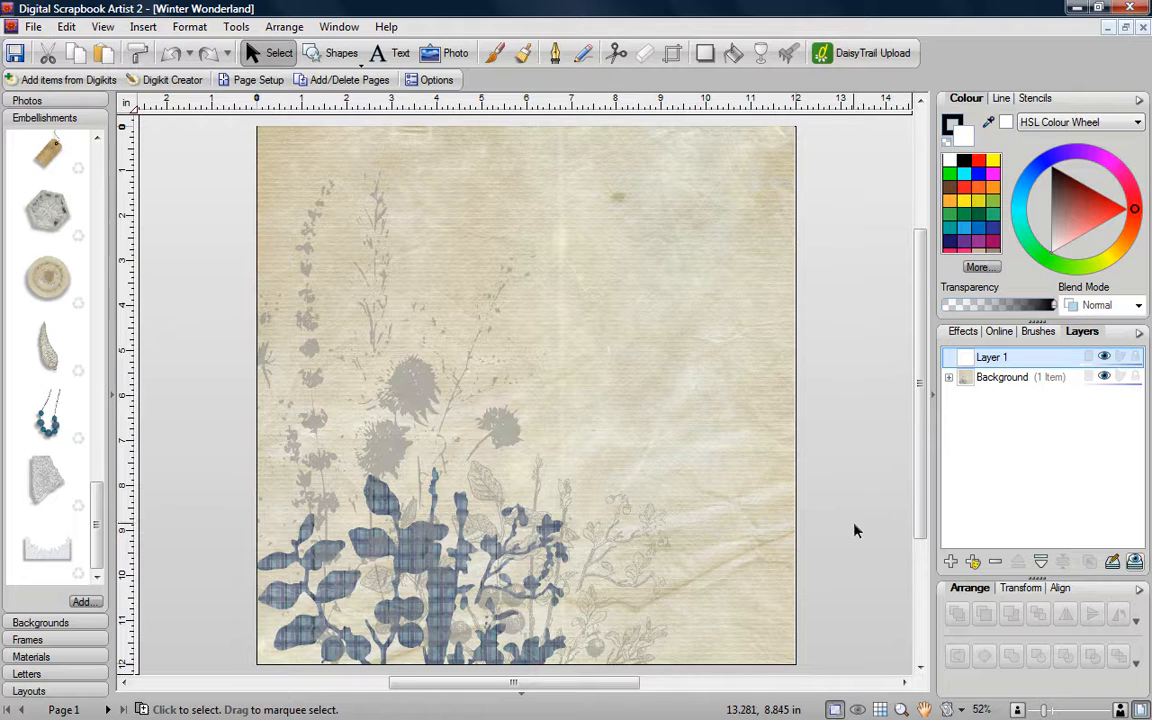
Step: Place the photo of the woman in the blue scarf on the page, enlarge it to about 9.85 × 5.98 in and position it across the upper half
click(28, 102)
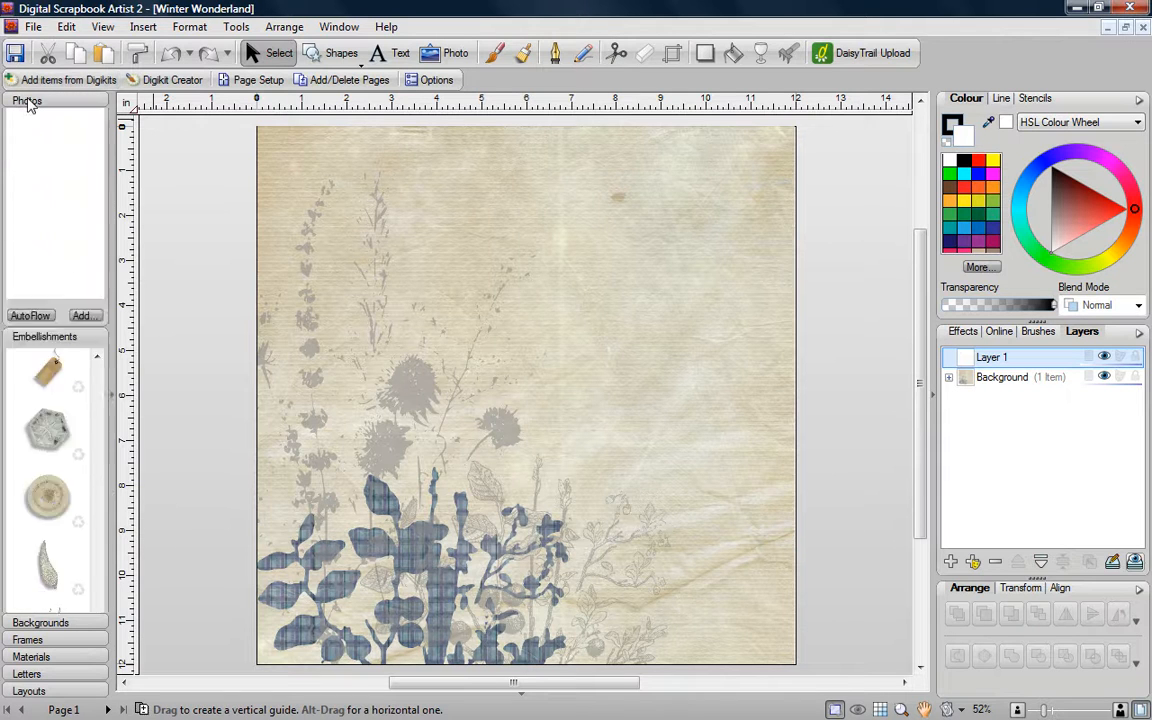
drag(78, 167, 480, 320)
drag(587, 365, 756, 455)
drag(640, 419, 624, 388)
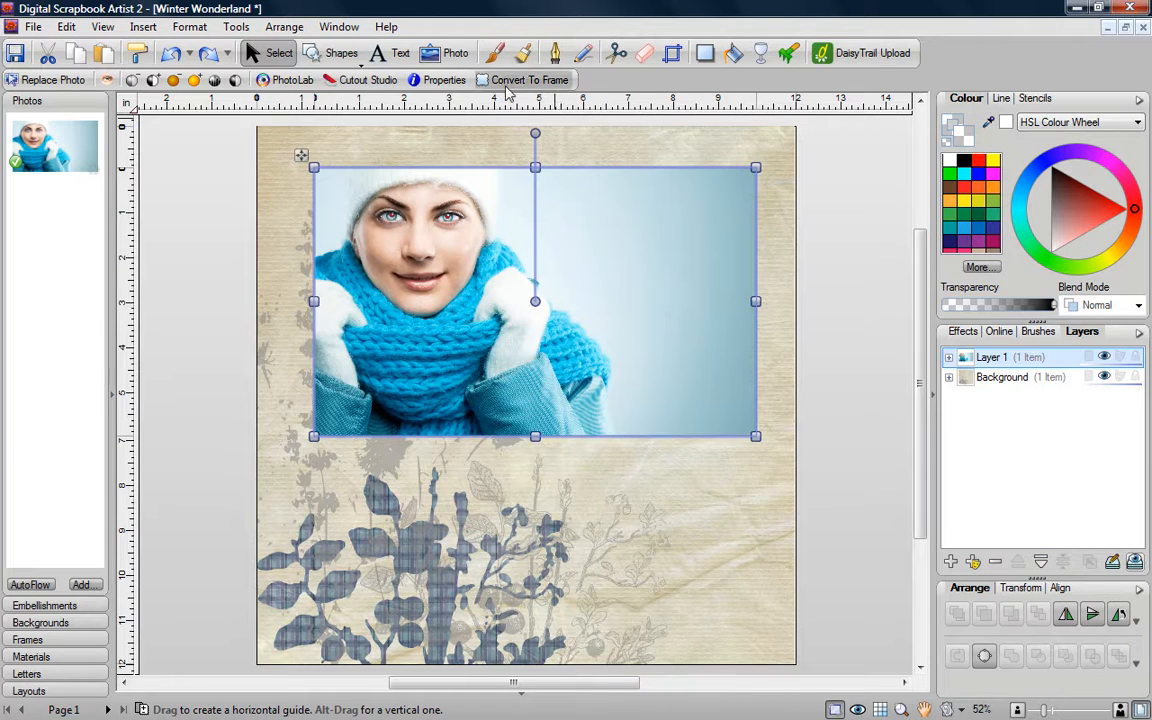
Step: Open the photo in PhotoLab and remove the red-eye from both eyes
click(287, 82)
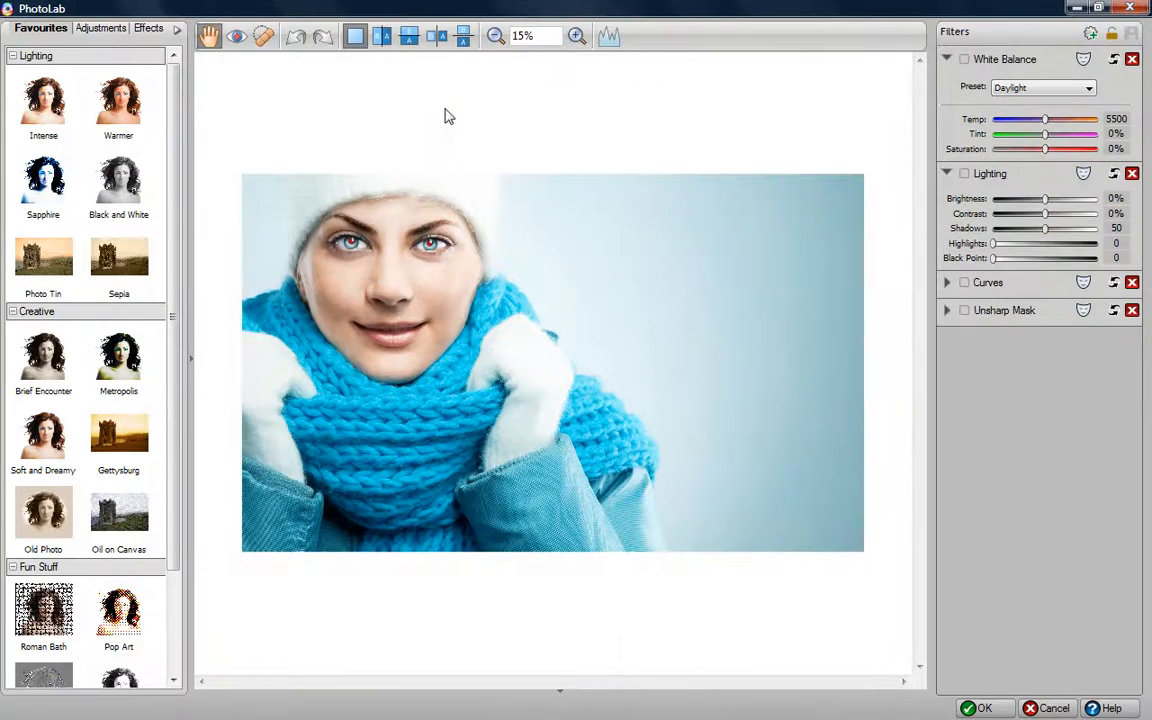
click(238, 48)
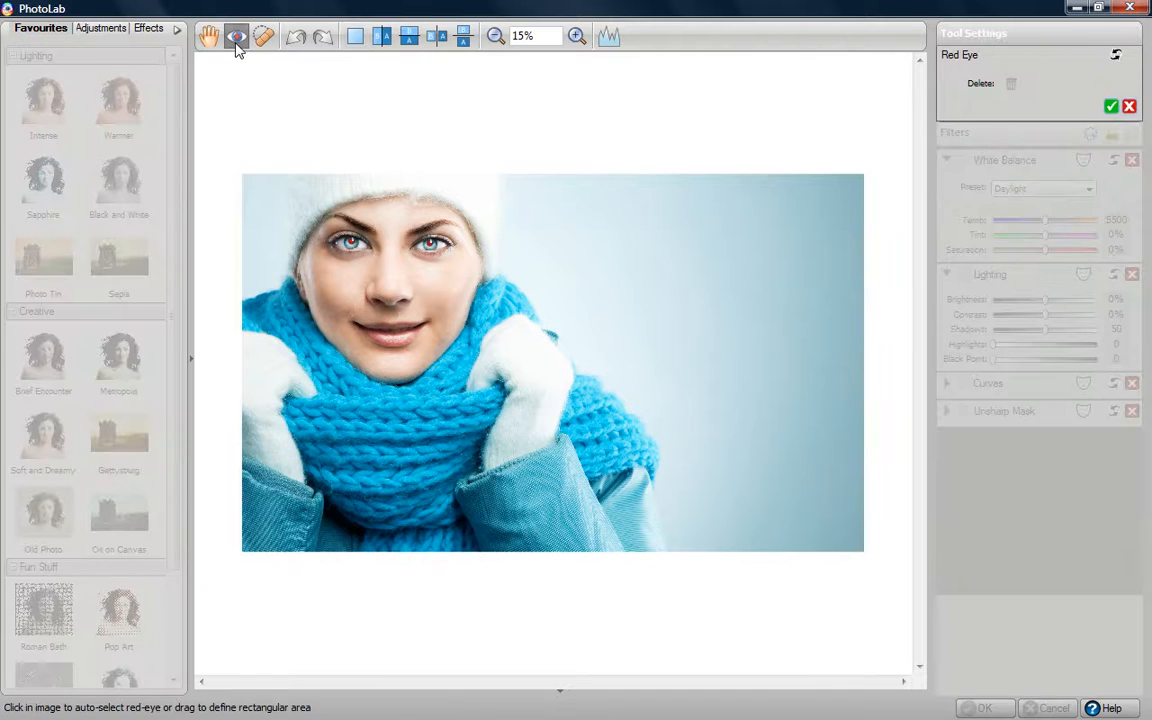
scroll(291, 217, up, 3)
drag(319, 293, 539, 481)
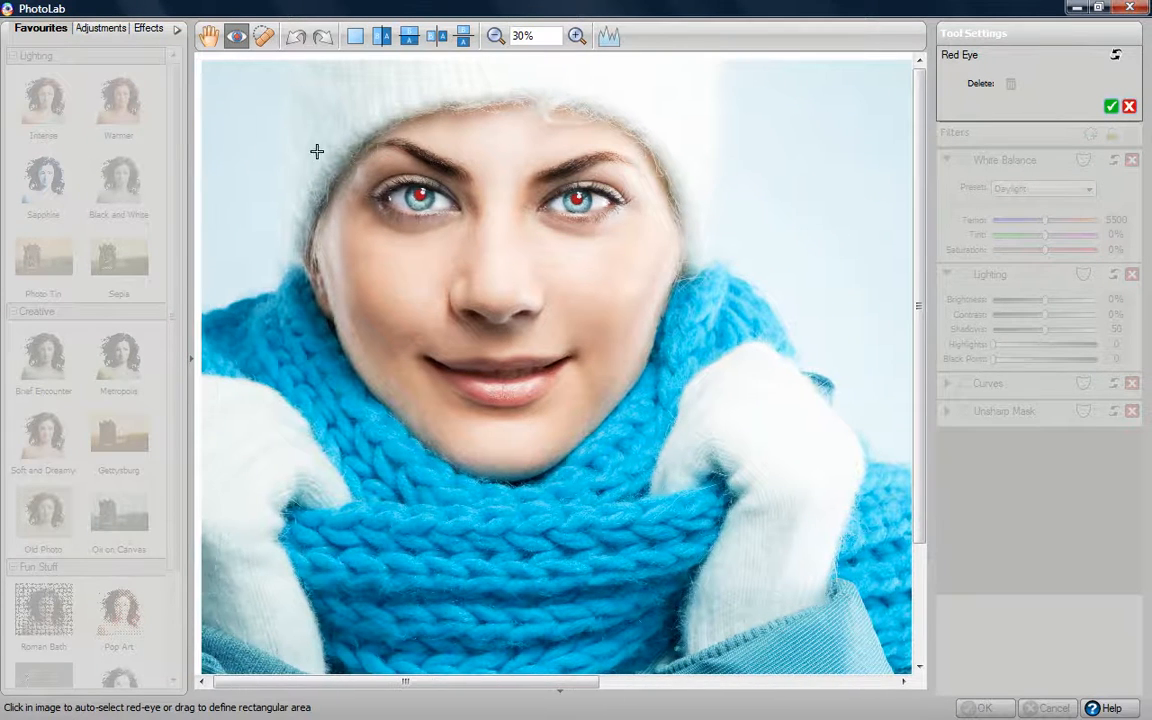
click(421, 197)
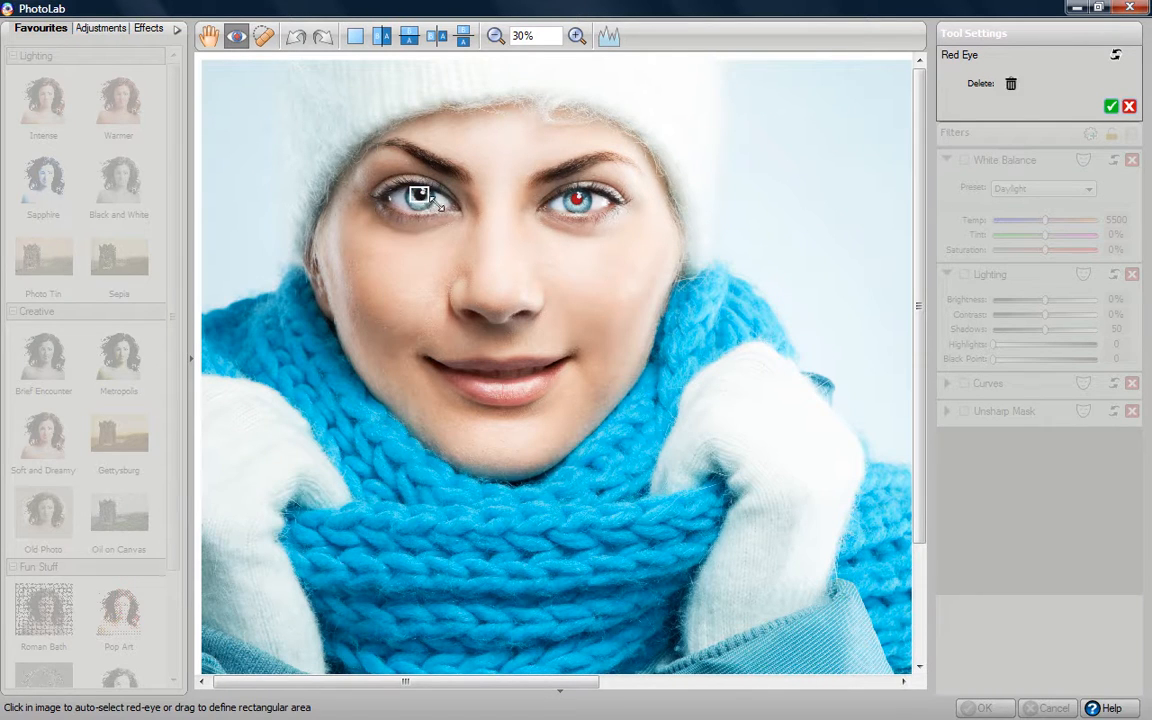
click(576, 199)
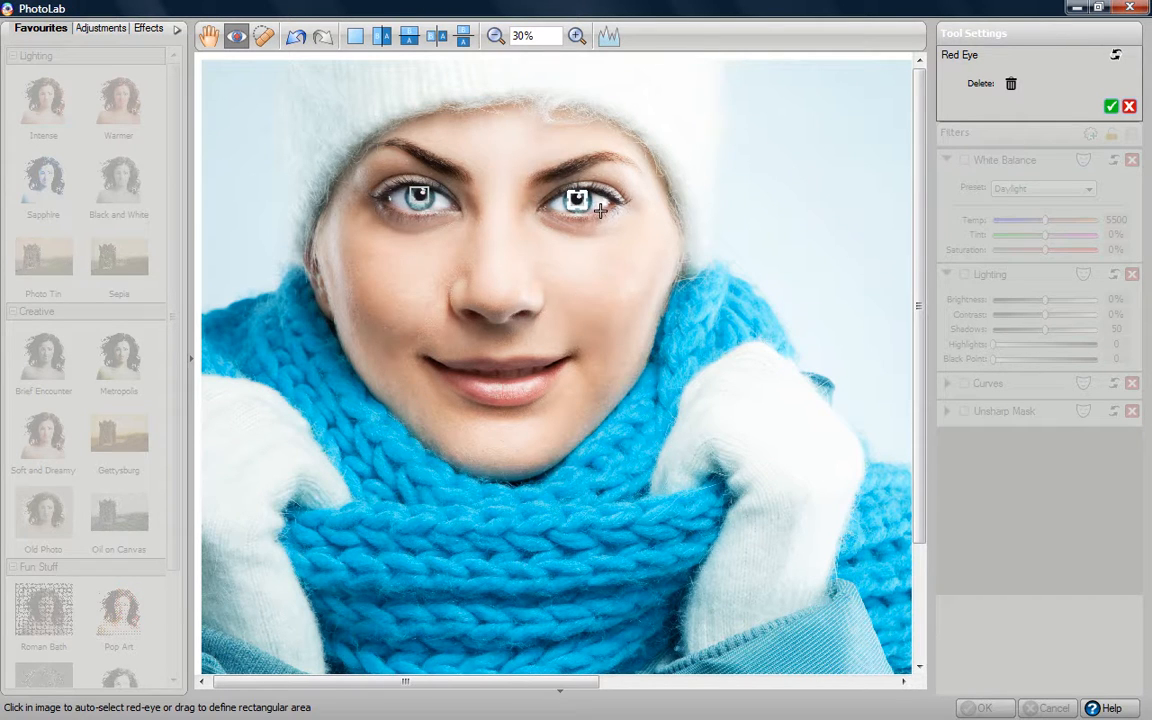
click(1110, 106)
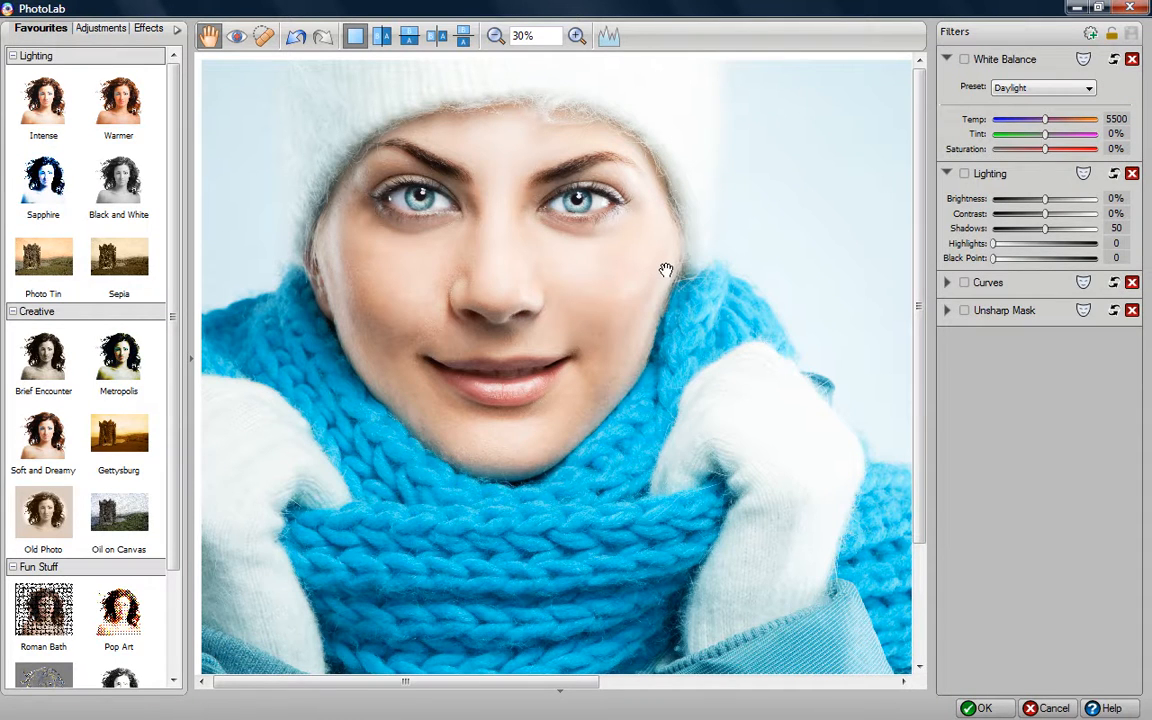
Step: Compare the original with the Sepia, Metropolis and Oil on Canvas presets in a vertical split view, with the divider down the face
click(383, 40)
drag(540, 148, 498, 162)
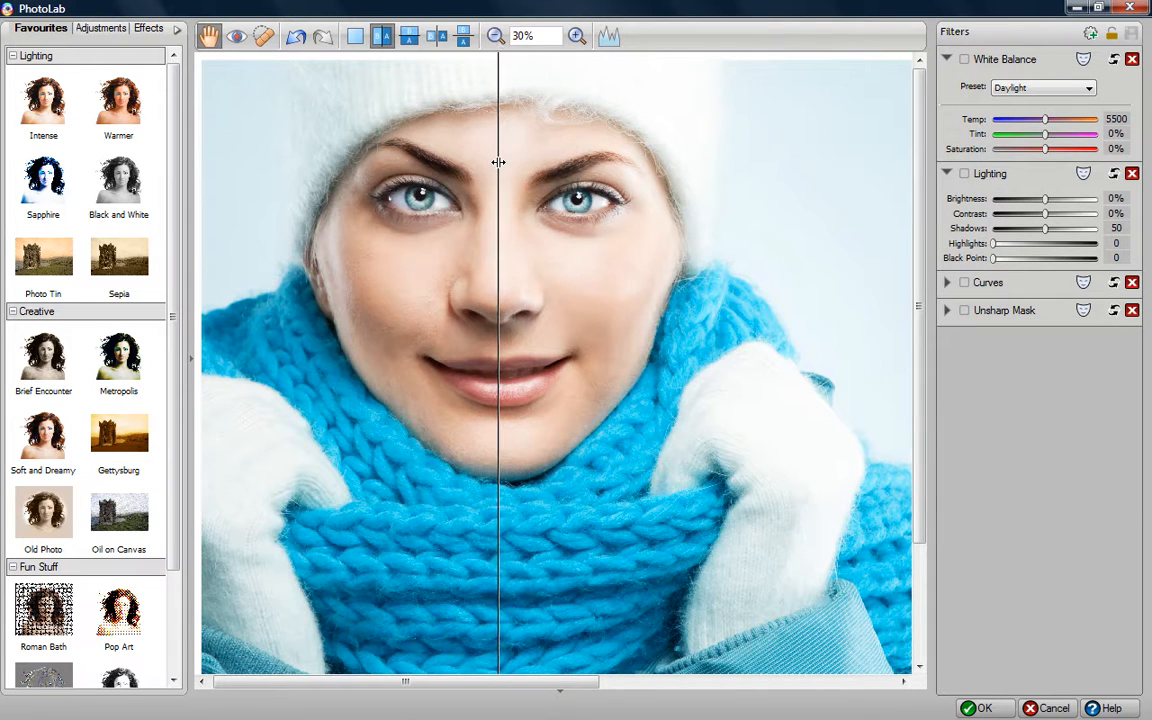
click(128, 260)
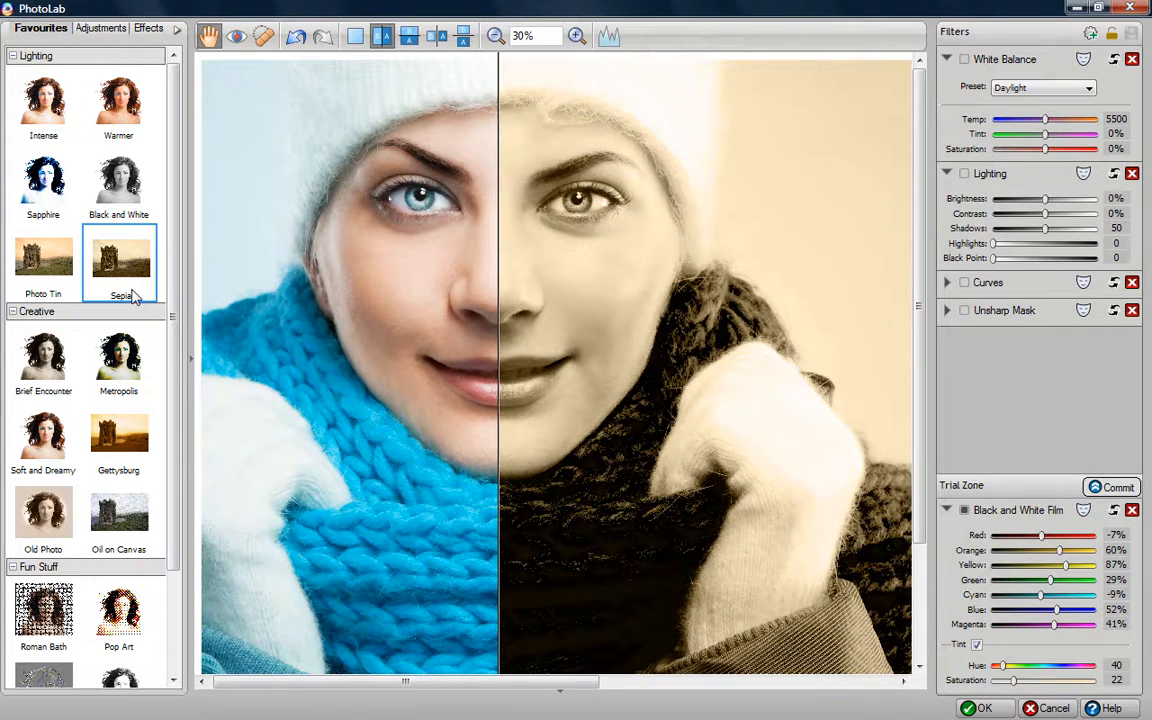
click(127, 362)
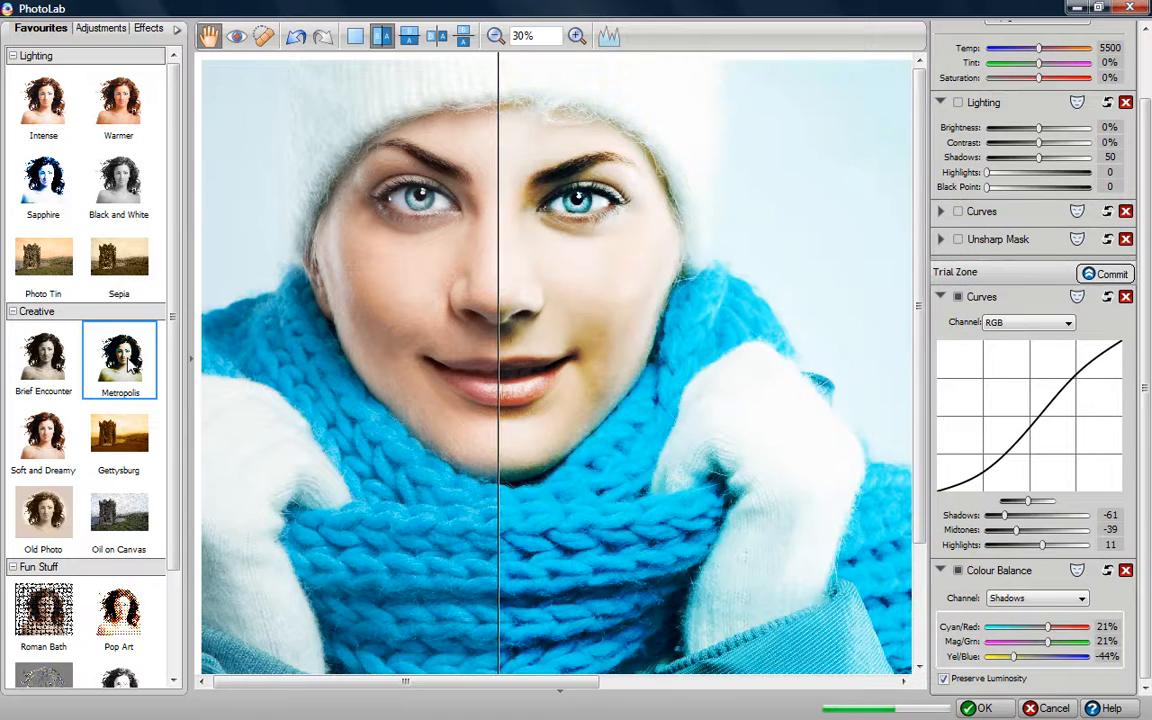
click(122, 513)
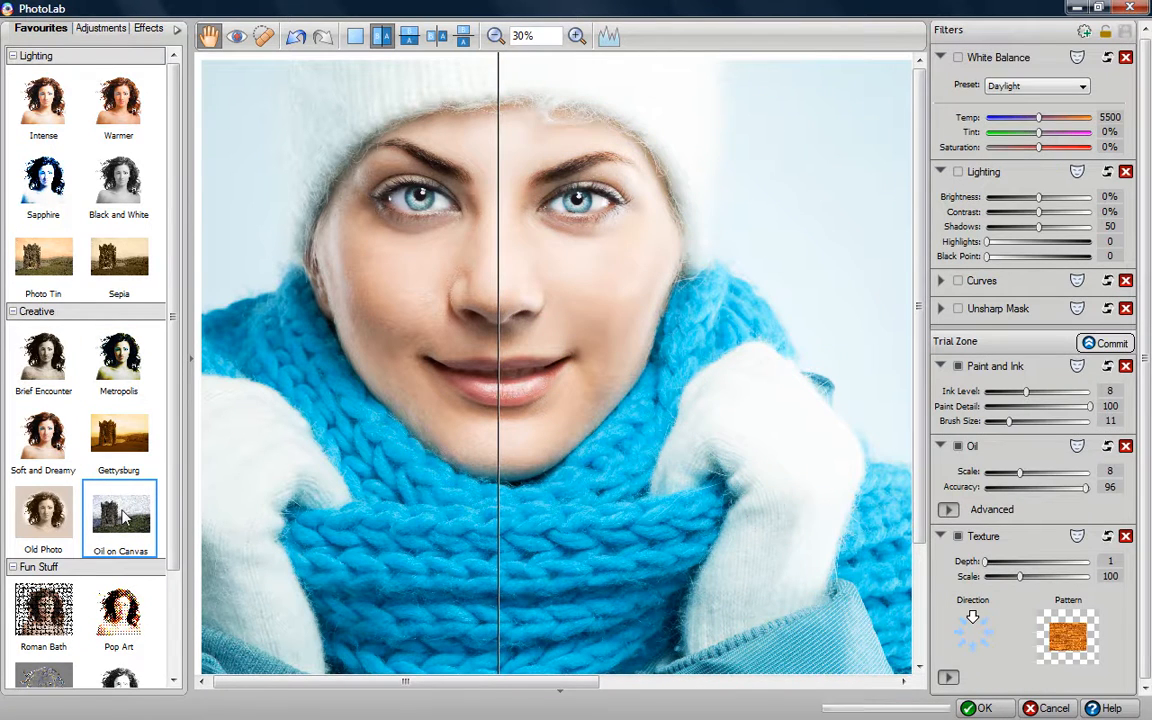
Step: Try a Levels adjustment on the photo, raising the black point and brightening the midtones
click(92, 27)
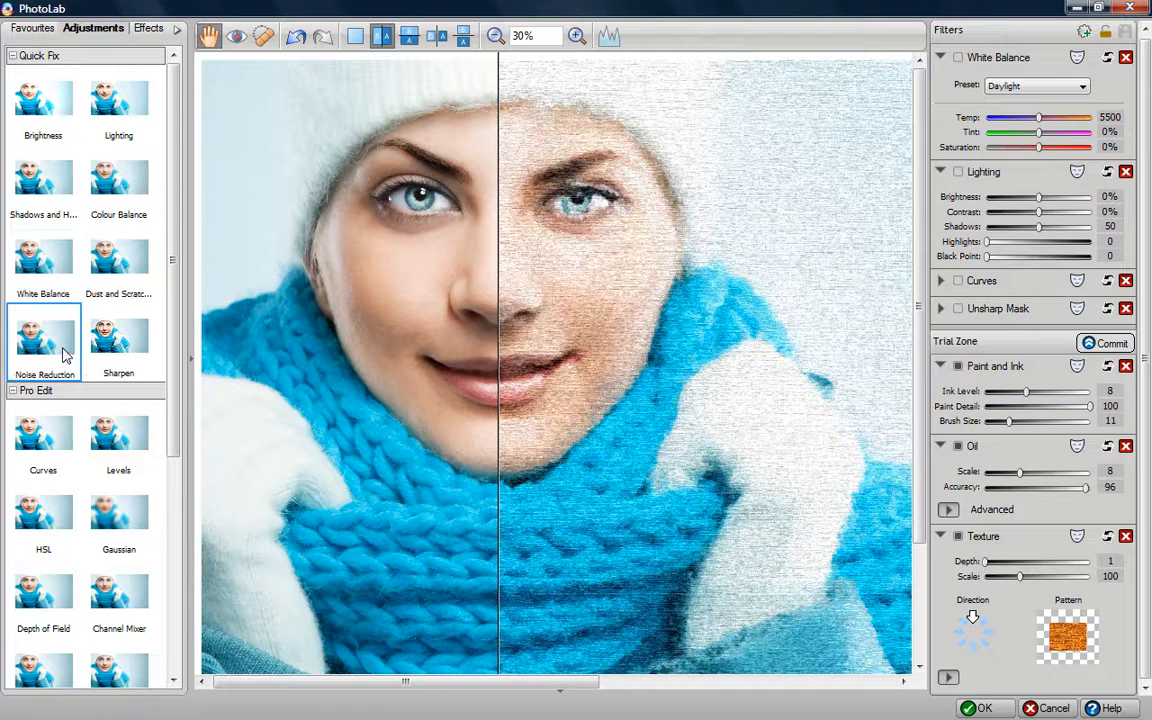
mouse_move(140, 438)
mouse_down()
mouse_move(218, 470)
mouse_move(502, 507)
mouse_up()
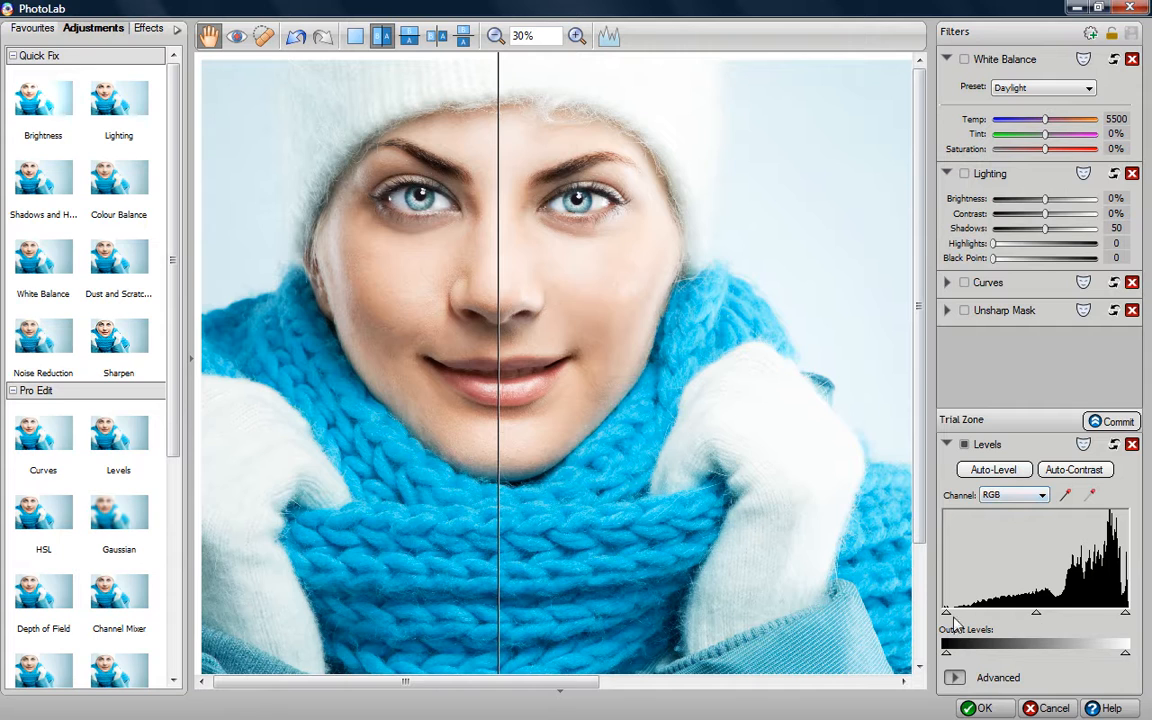
drag(947, 613, 968, 613)
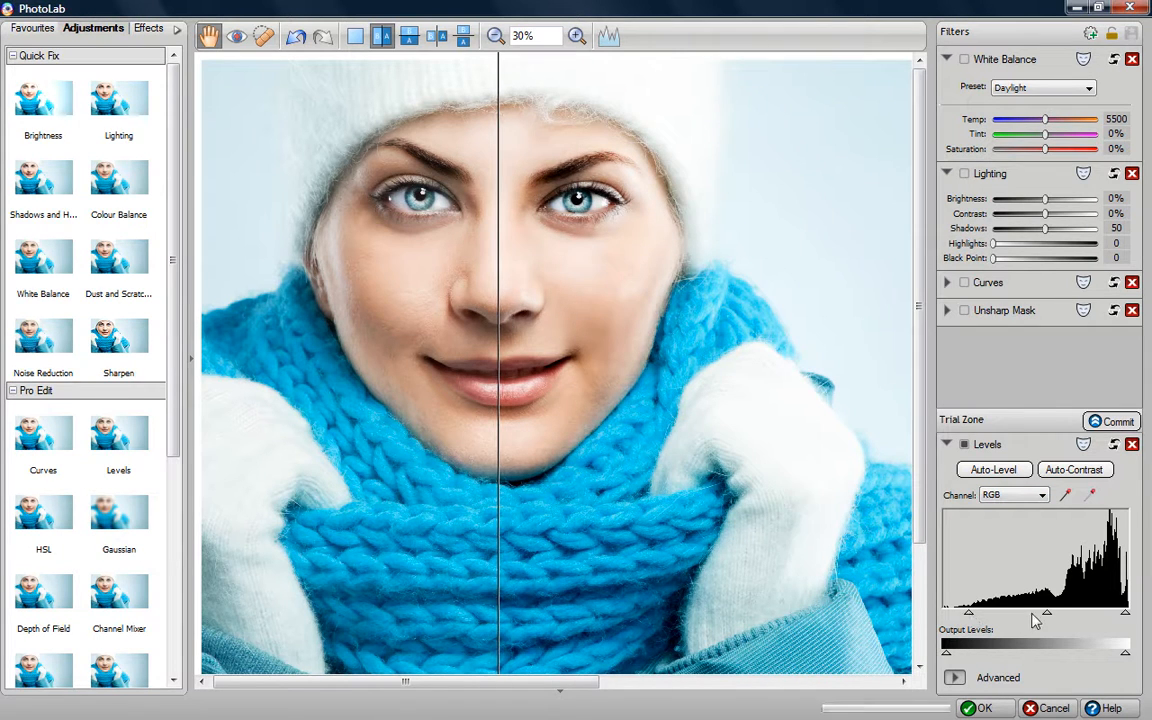
drag(1047, 613, 1016, 613)
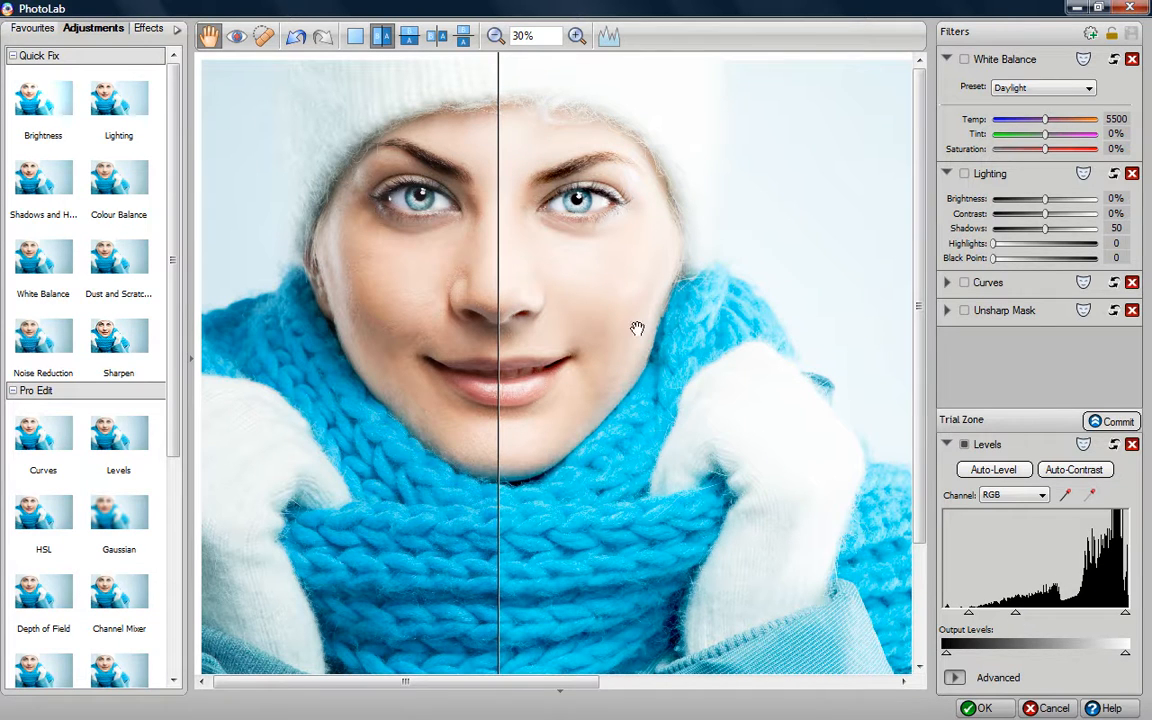
Step: Apply the Black and White favourite to the photo and move the split divider aside to preview it across the whole image
click(31, 30)
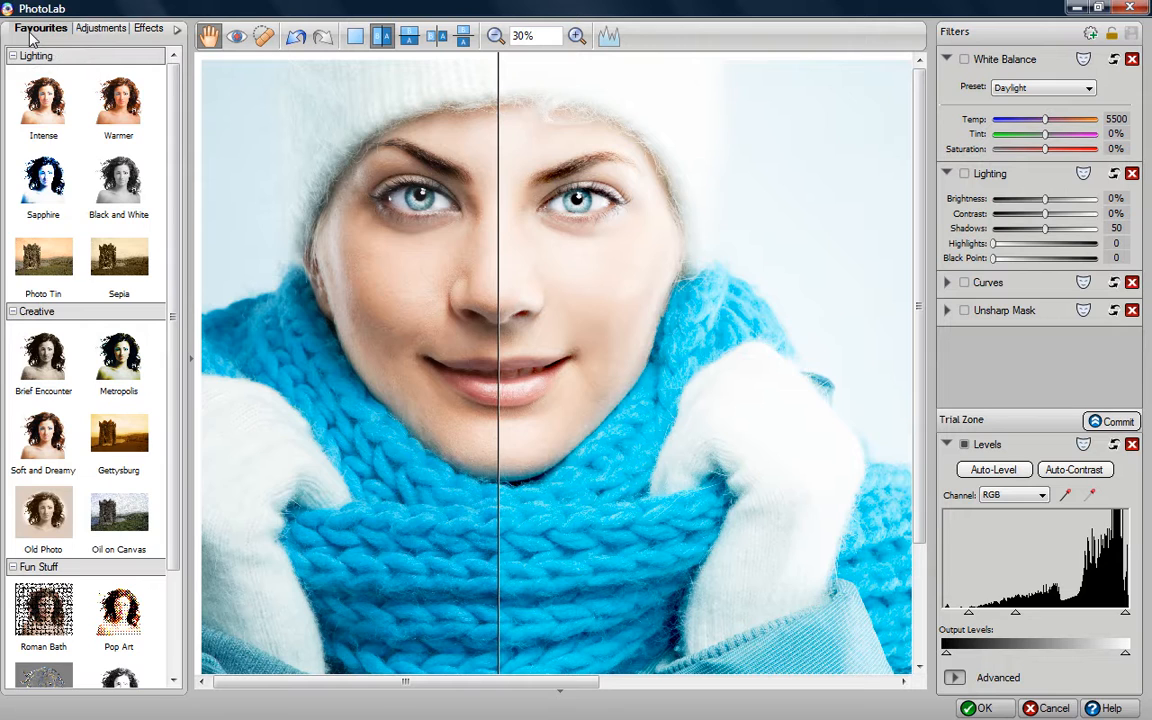
drag(116, 180, 840, 625)
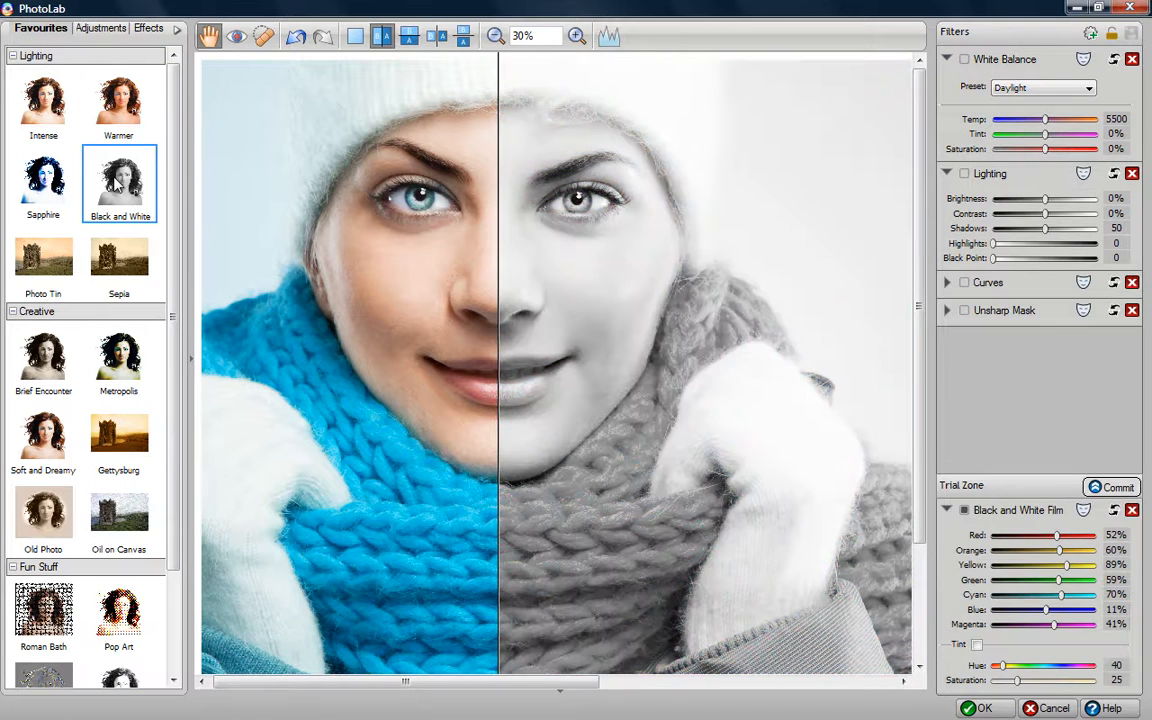
drag(498, 302, 163, 293)
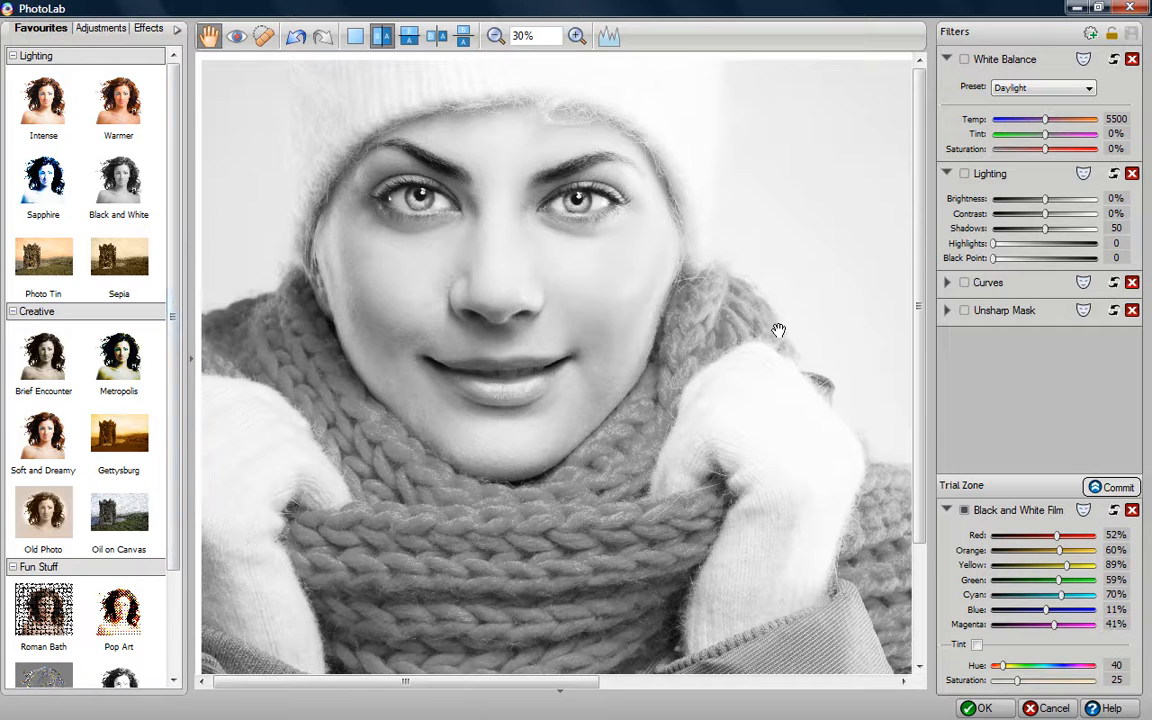
Step: Create a new mask for the Black and White Film filter and brush both irises out of the masked area
click(1084, 511)
click(1062, 522)
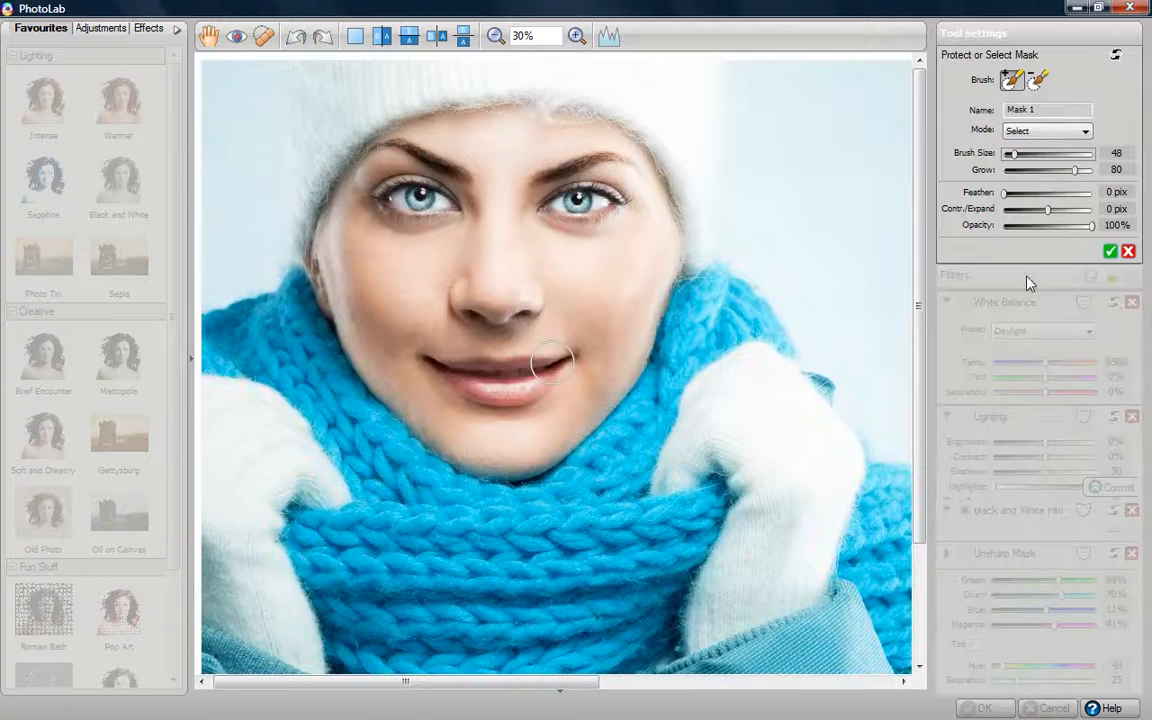
click(1036, 82)
scroll(600, 280, up, 2)
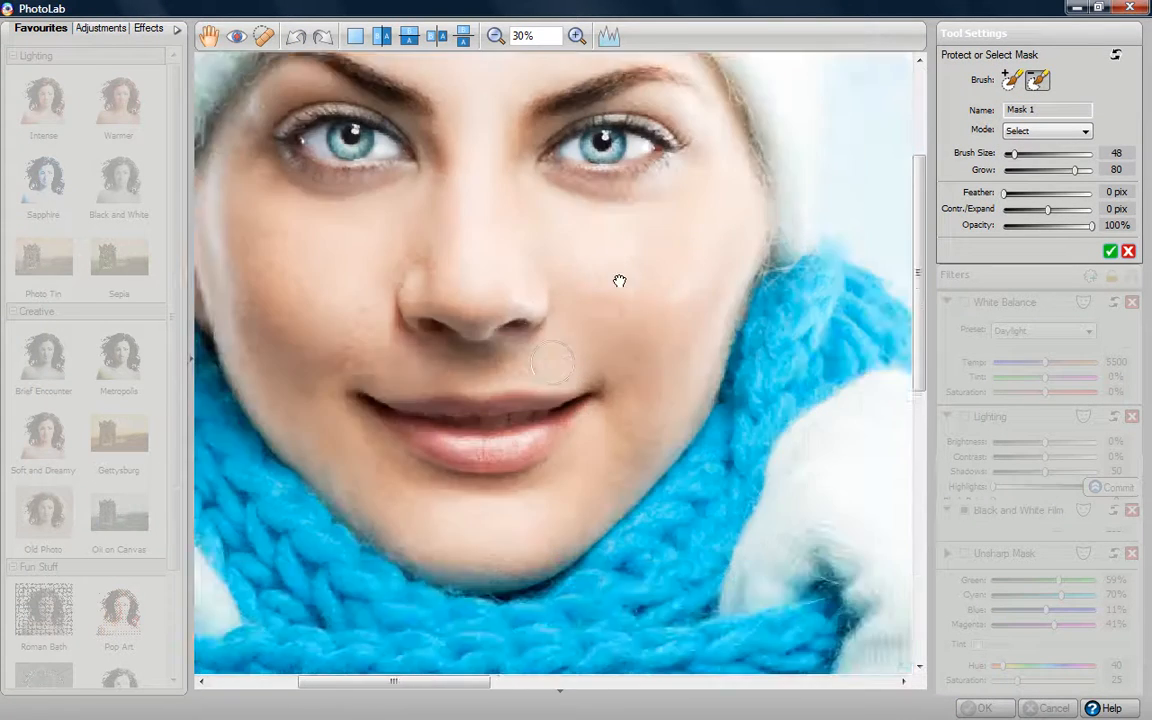
scroll(619, 281, up, 3)
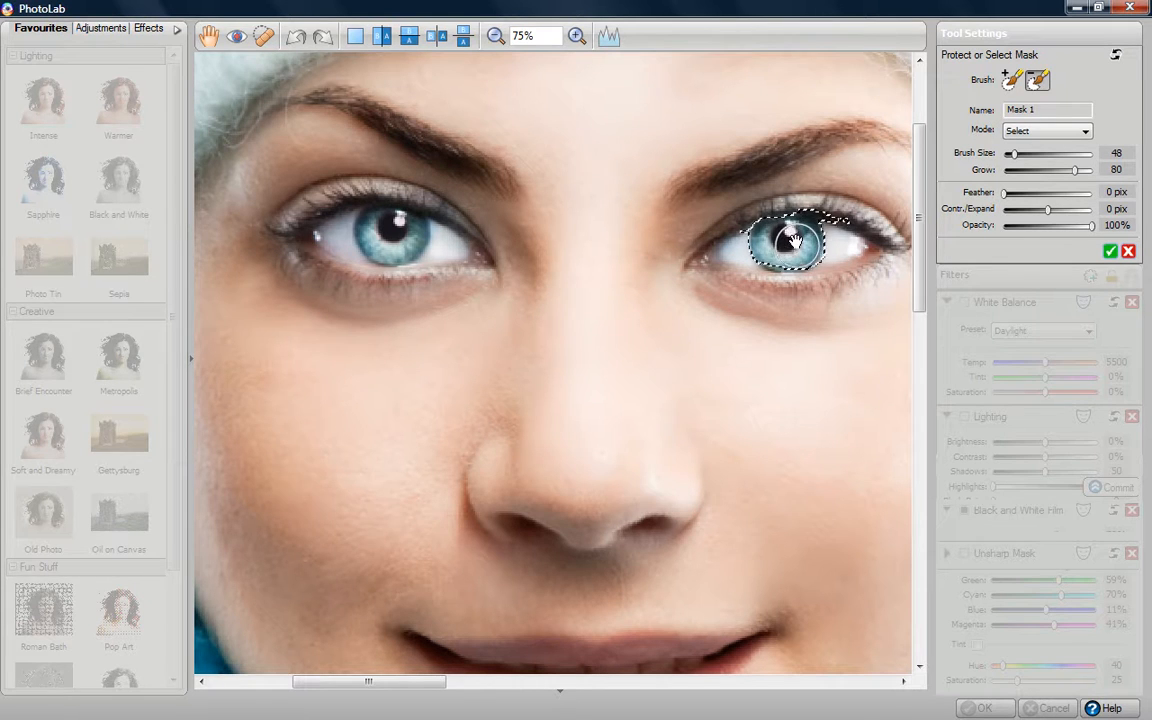
drag(787, 249, 787, 247)
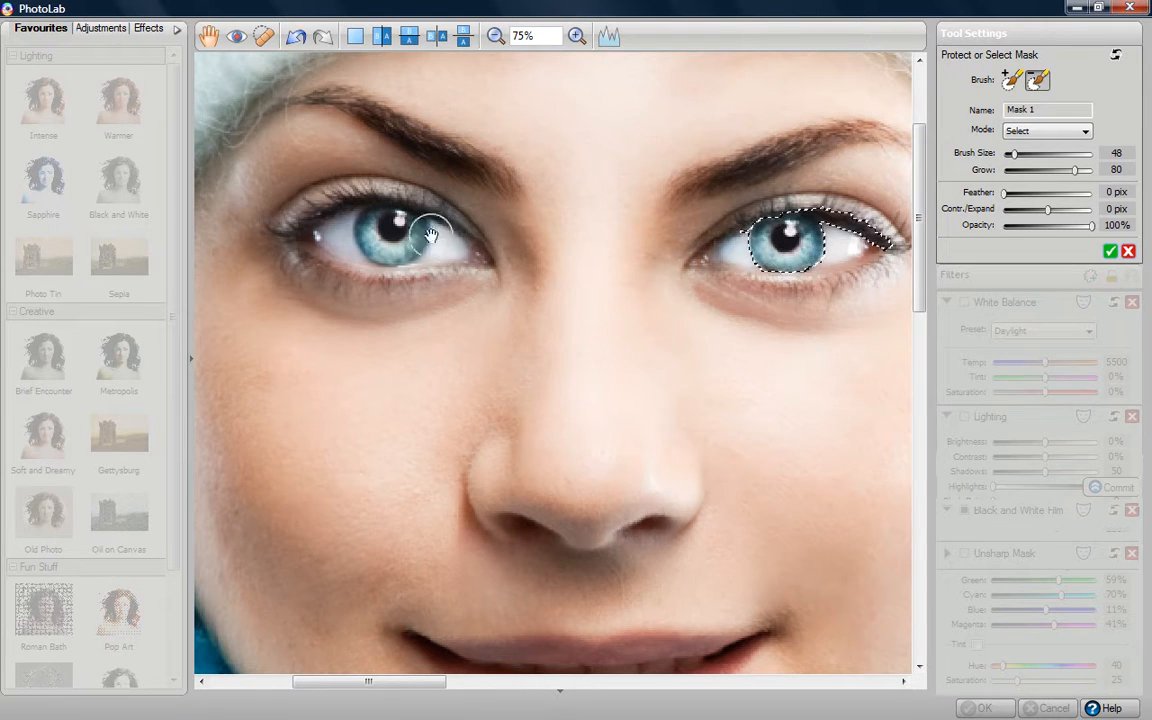
drag(406, 231, 381, 237)
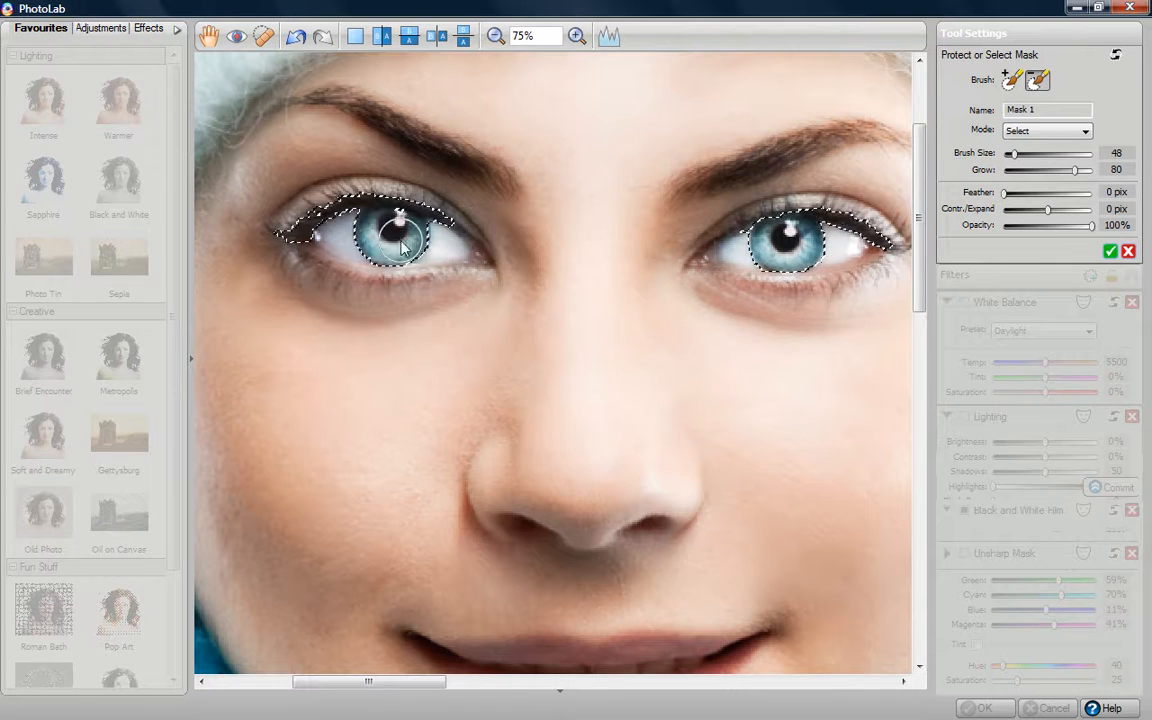
Step: Refine the mask by painting the eyelids and eye corners back in, leaving only the irises excluded
click(1012, 81)
drag(855, 219, 846, 216)
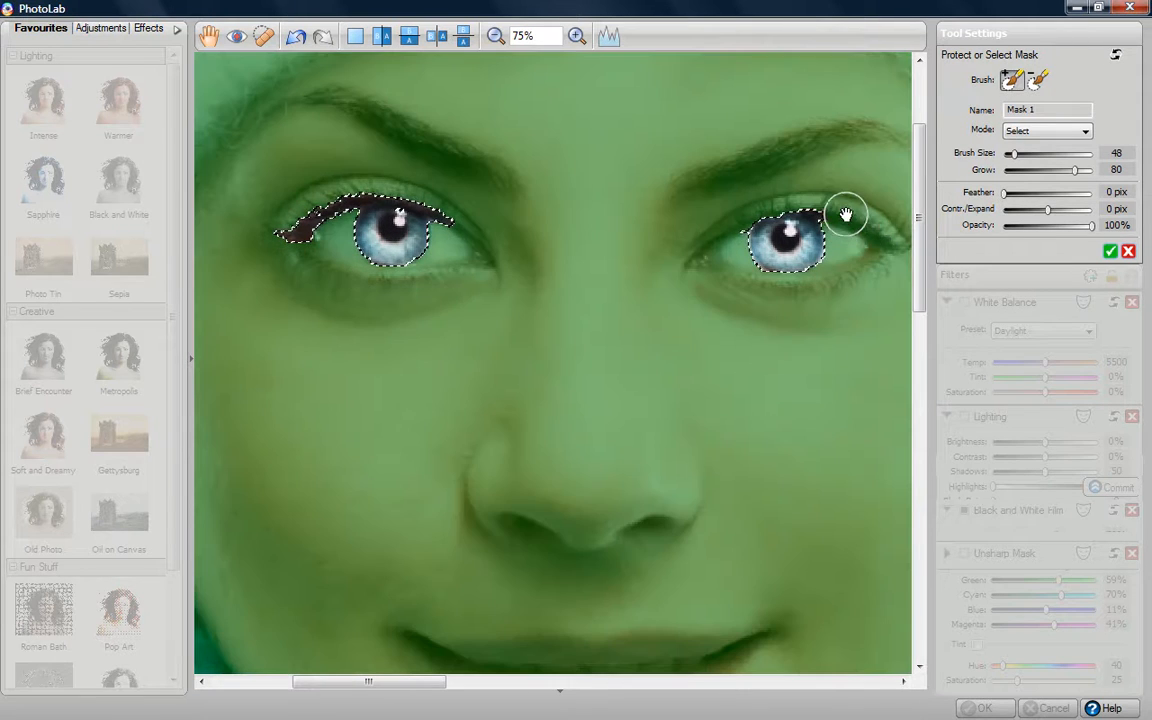
click(307, 234)
mouse_move(307, 234)
mouse_down()
mouse_move(396, 180)
mouse_move(485, 190)
mouse_up()
click(1038, 81)
drag(401, 234, 391, 232)
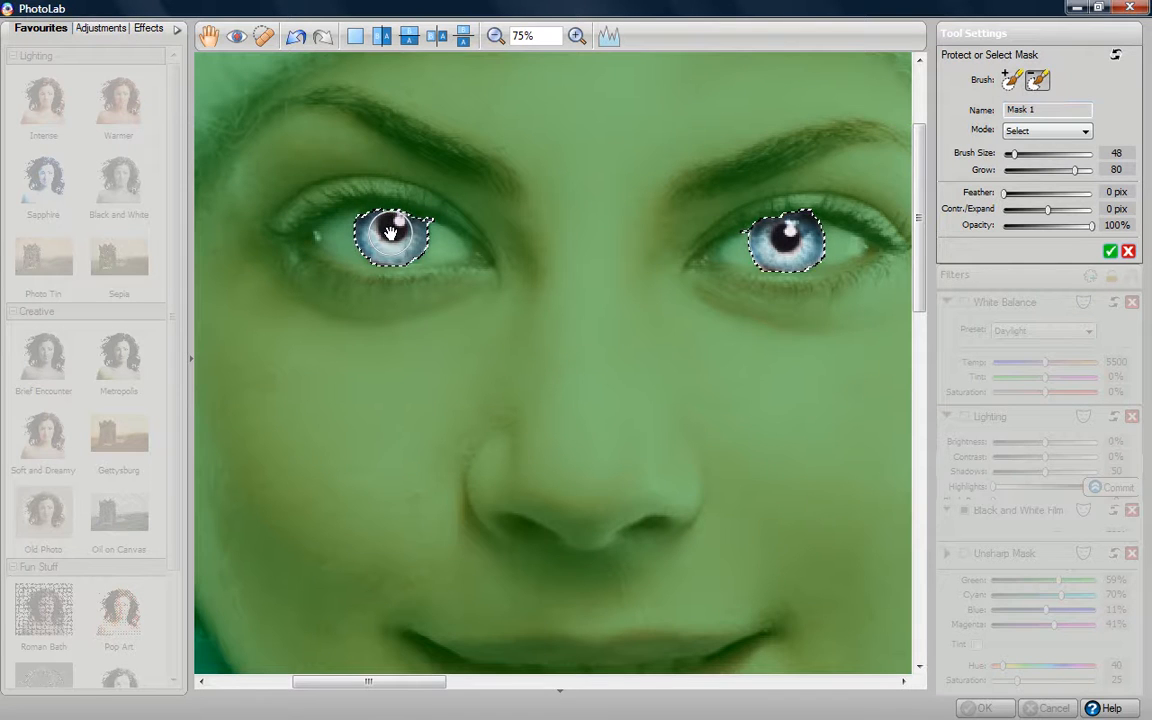
click(1010, 83)
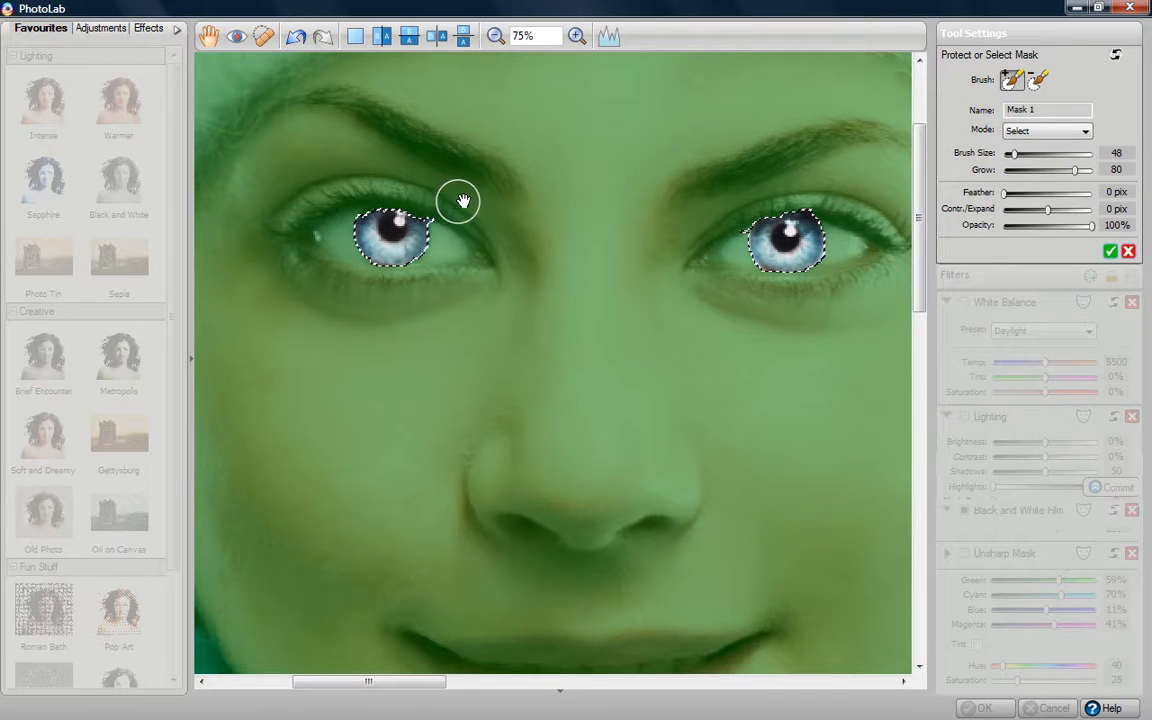
Step: Accept the mask and commit the trial Black and White Film filter, returning to the scrapbook page
click(1110, 252)
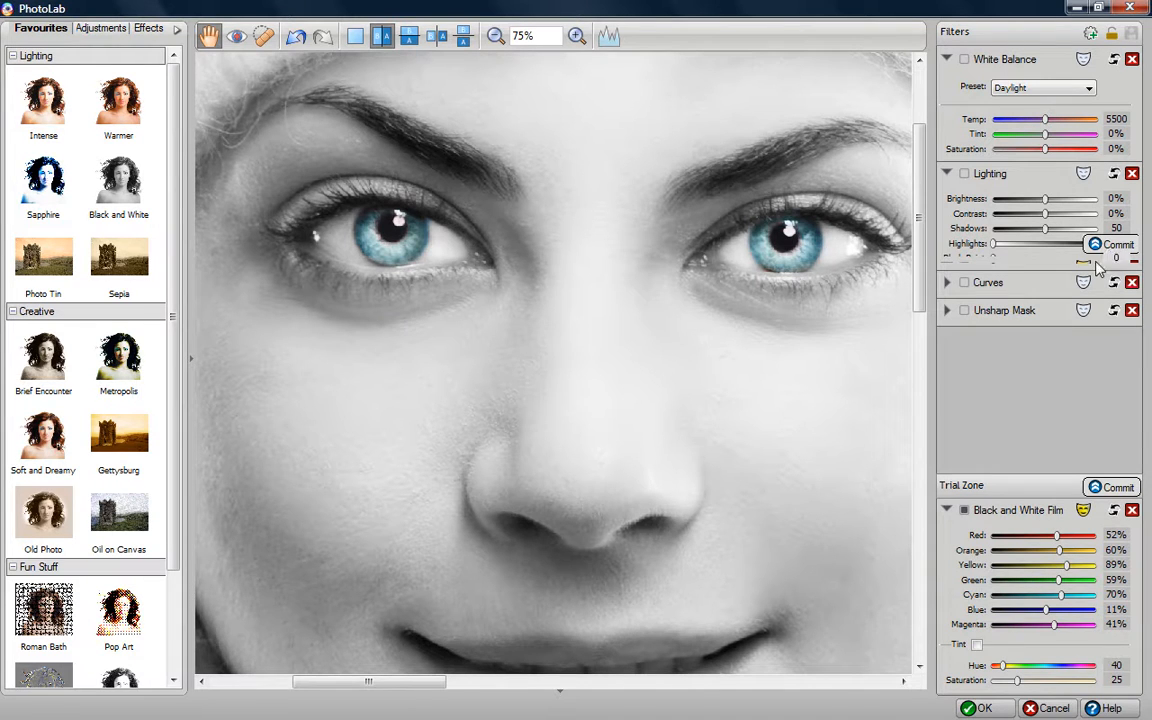
click(1001, 710)
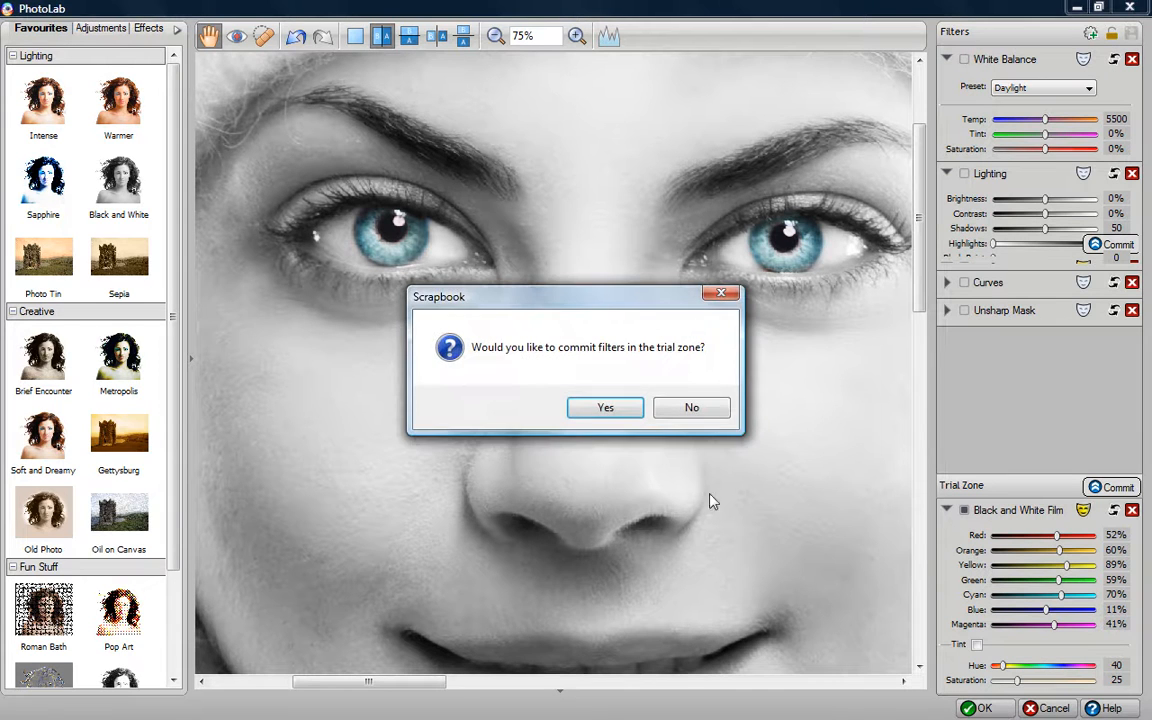
click(605, 409)
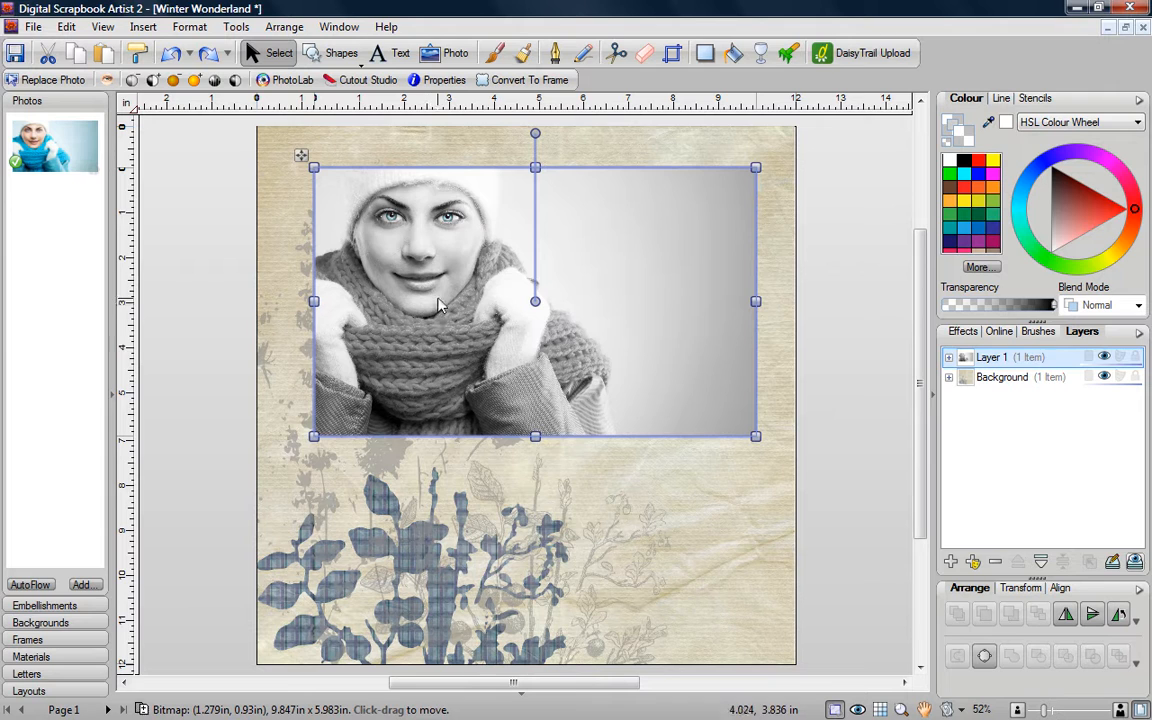
Step: Add the cream knitted material to the page and resize it to about 10.38 × 6.30 in, slightly larger than the photo
click(40, 657)
double_click(65, 547)
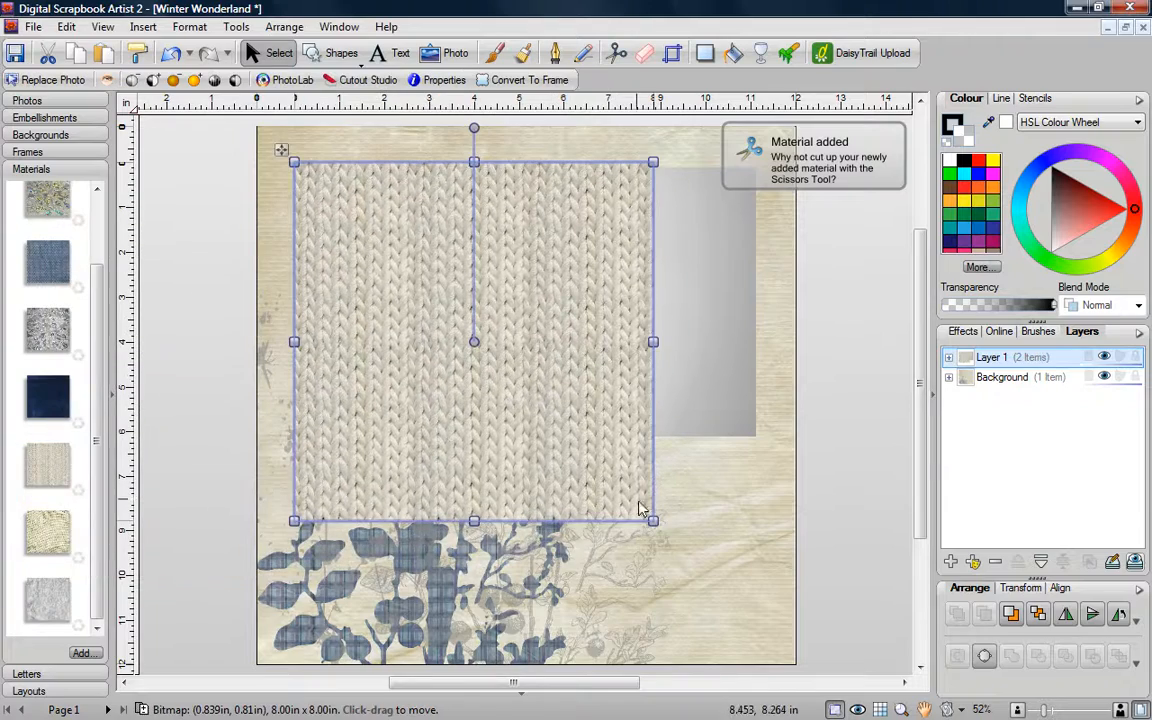
drag(652, 519, 787, 609)
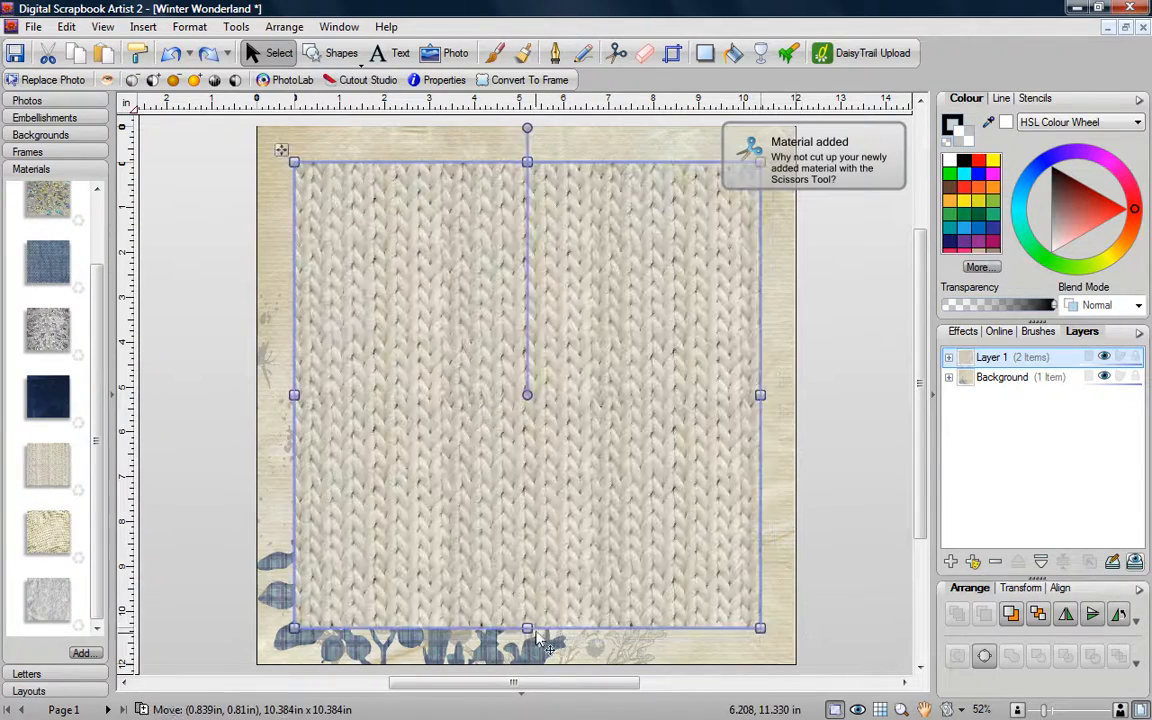
drag(528, 629, 527, 444)
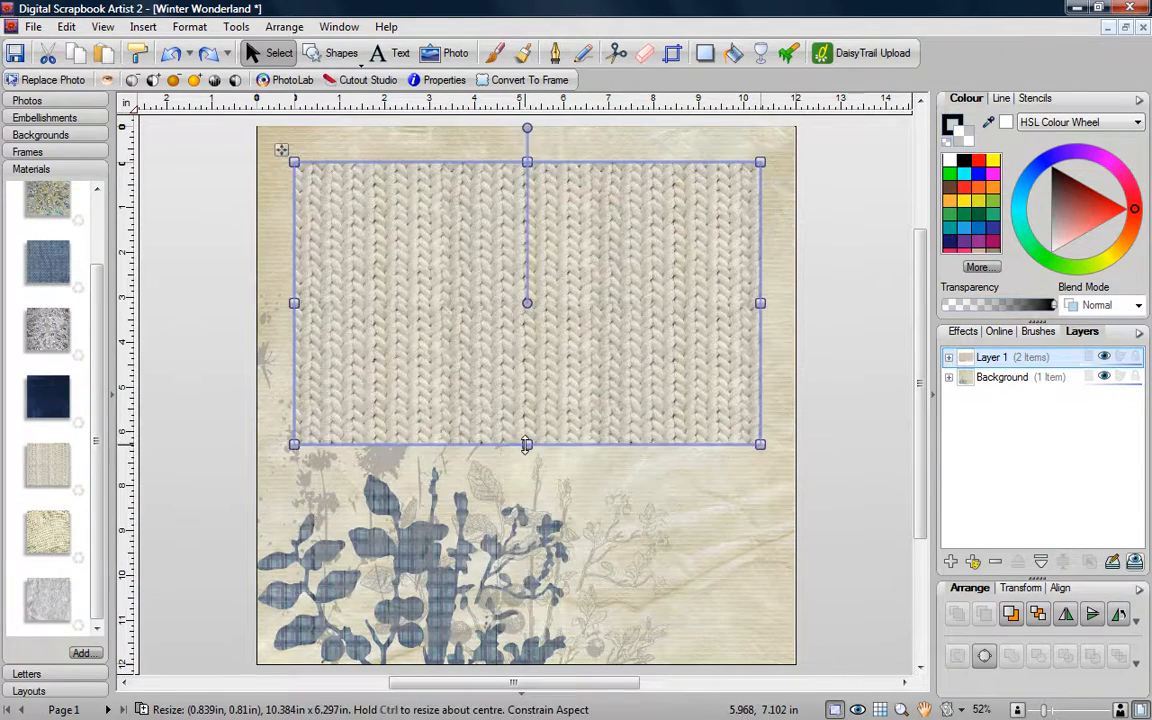
Step: Send the knitted material behind the photo and centre it so it forms an even border
click(1037, 614)
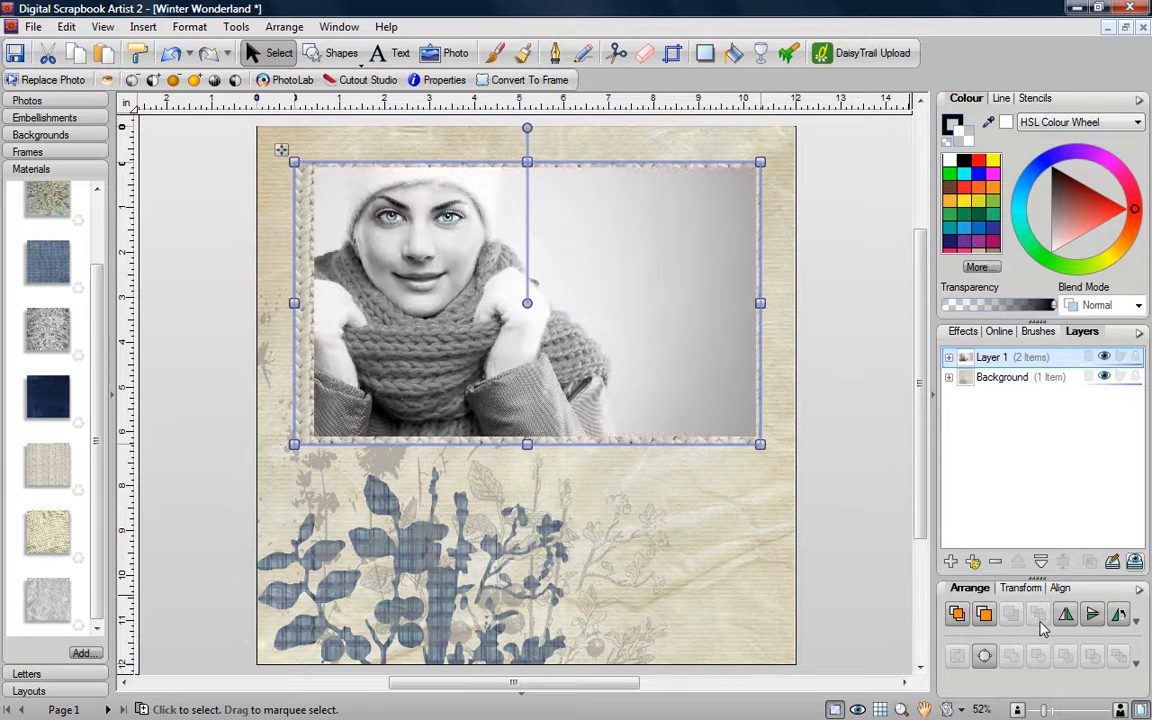
mouse_move(679, 406)
mouse_down()
mouse_move(671, 411)
mouse_move(688, 413)
mouse_up()
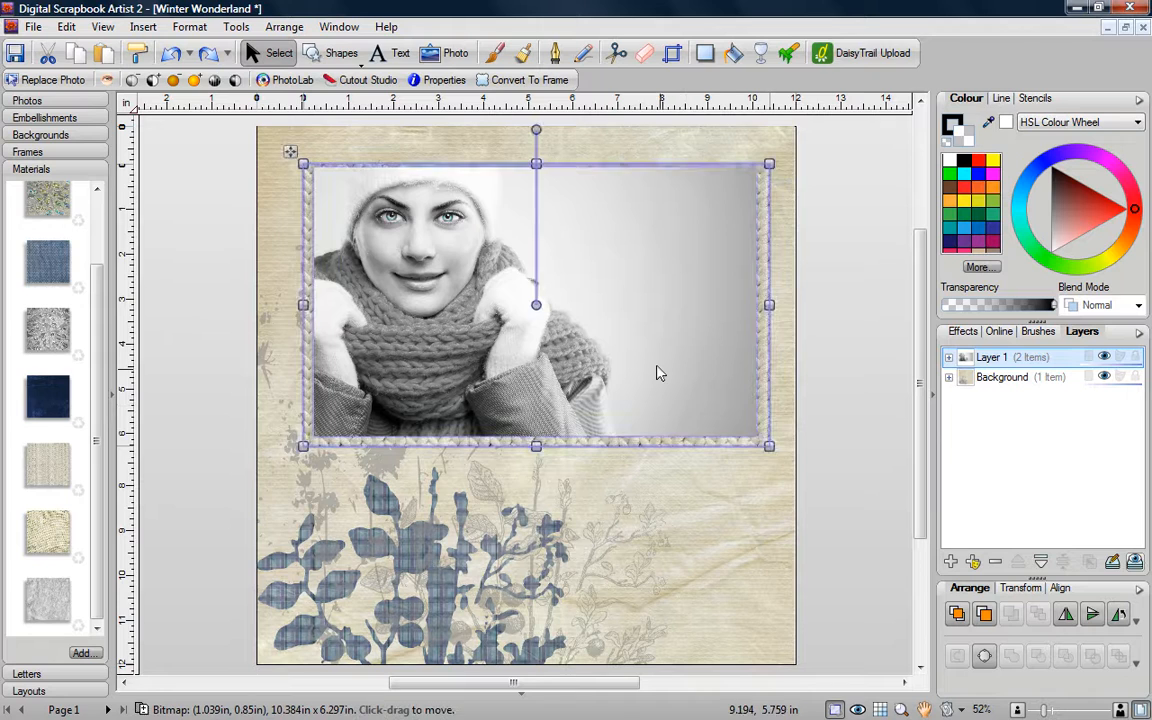
Step: Set the black and white photo's blend mode to Multiply over the knitted material, and clear the selection
click(658, 370)
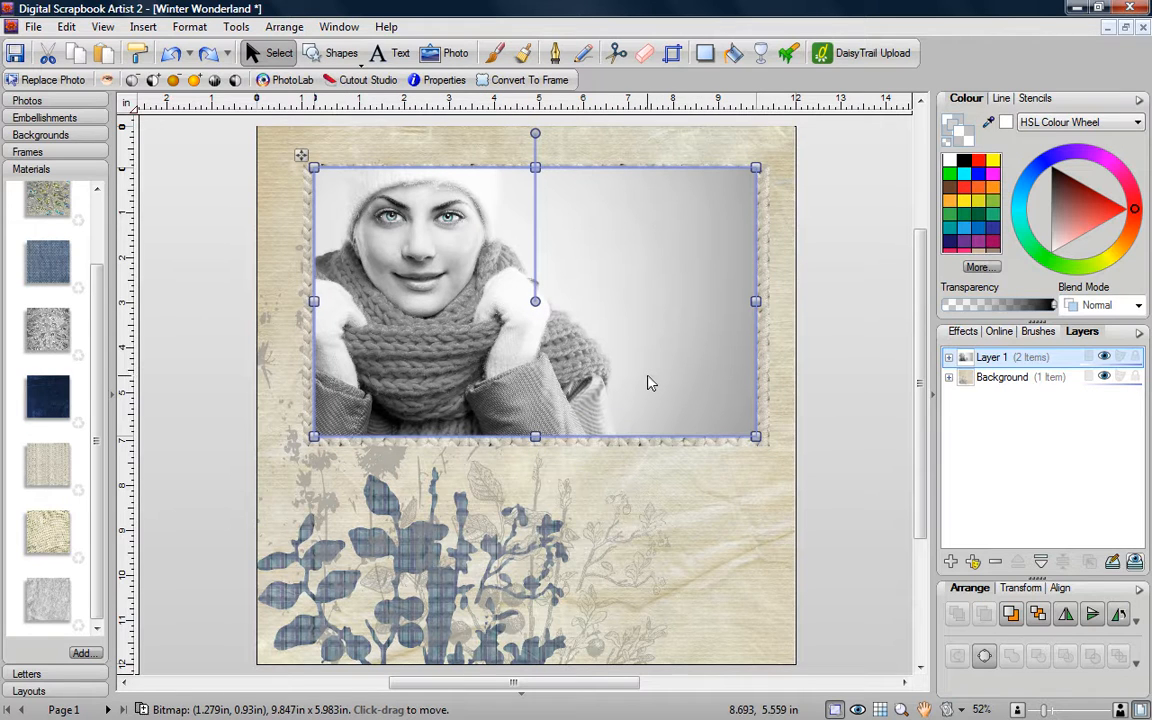
click(1137, 309)
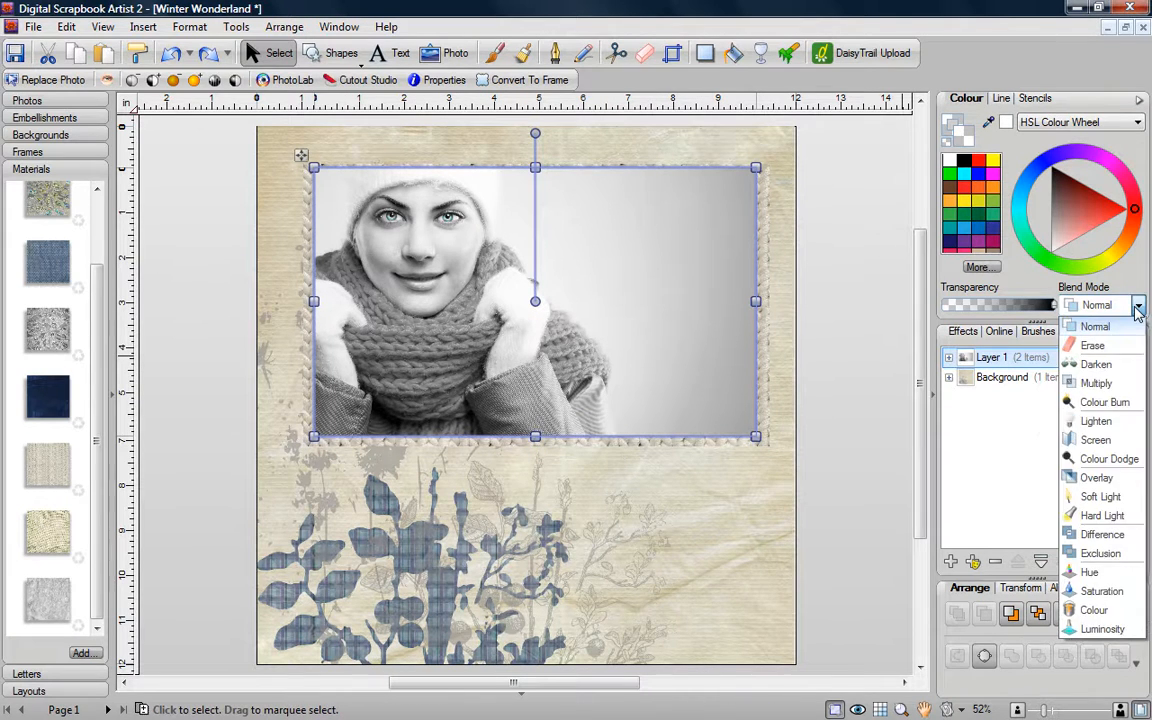
click(1097, 384)
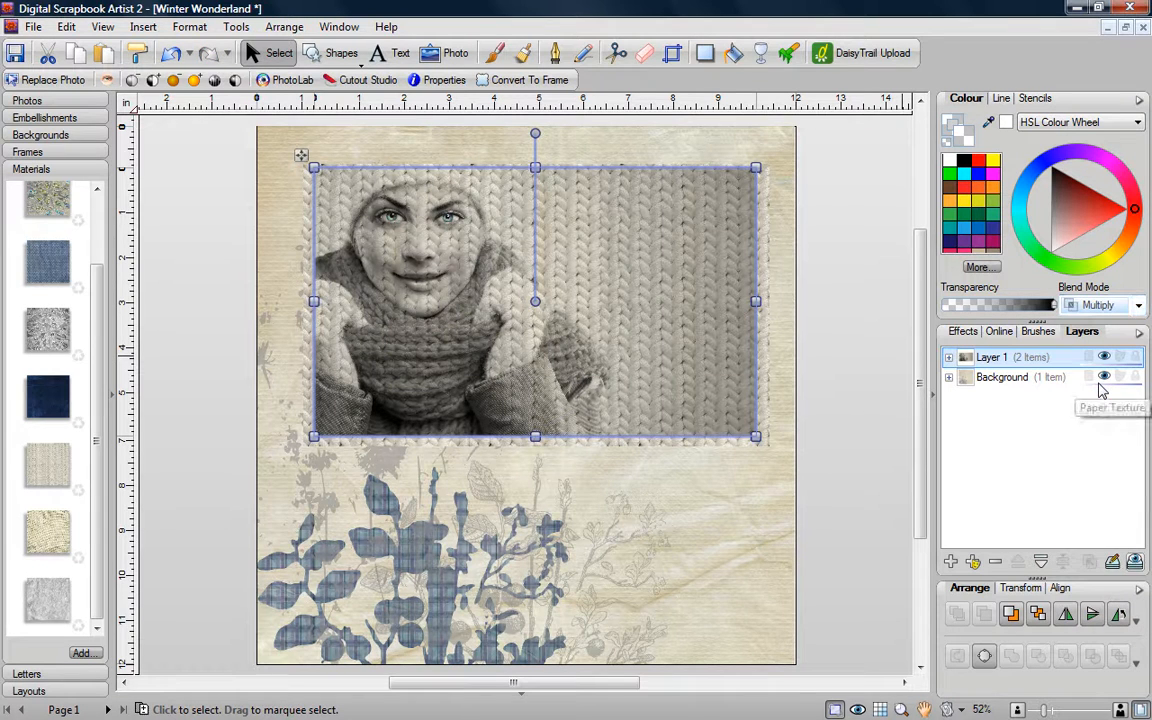
click(833, 396)
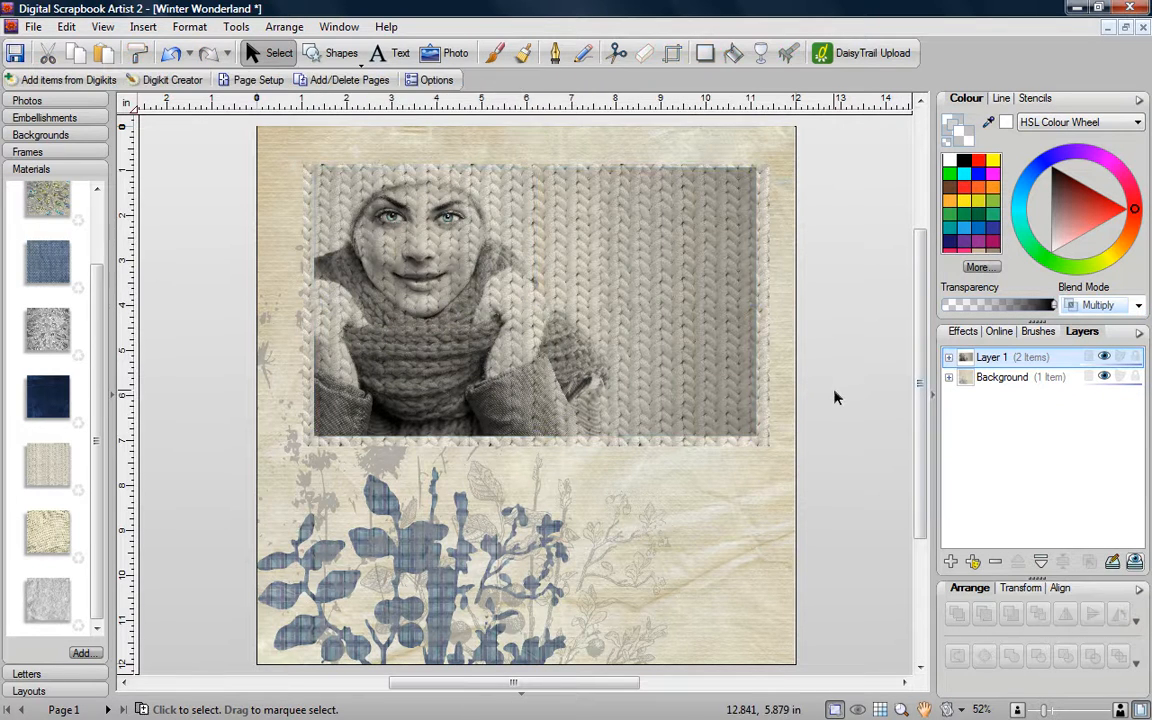
Step: Align the photo with the upper-left corner of the knitted material and enlarge it to cover the material completely
scroll(494, 298, up, 1)
scroll(494, 298, up, 5)
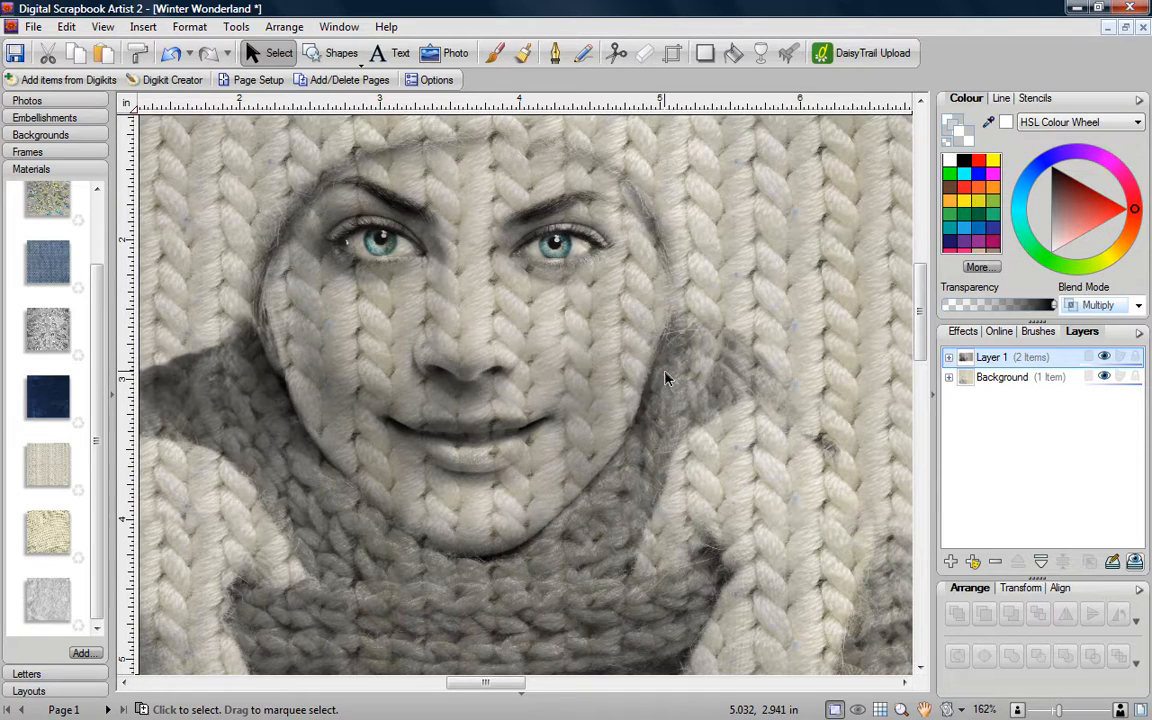
scroll(663, 378, down, 5)
scroll(509, 324, down, 1)
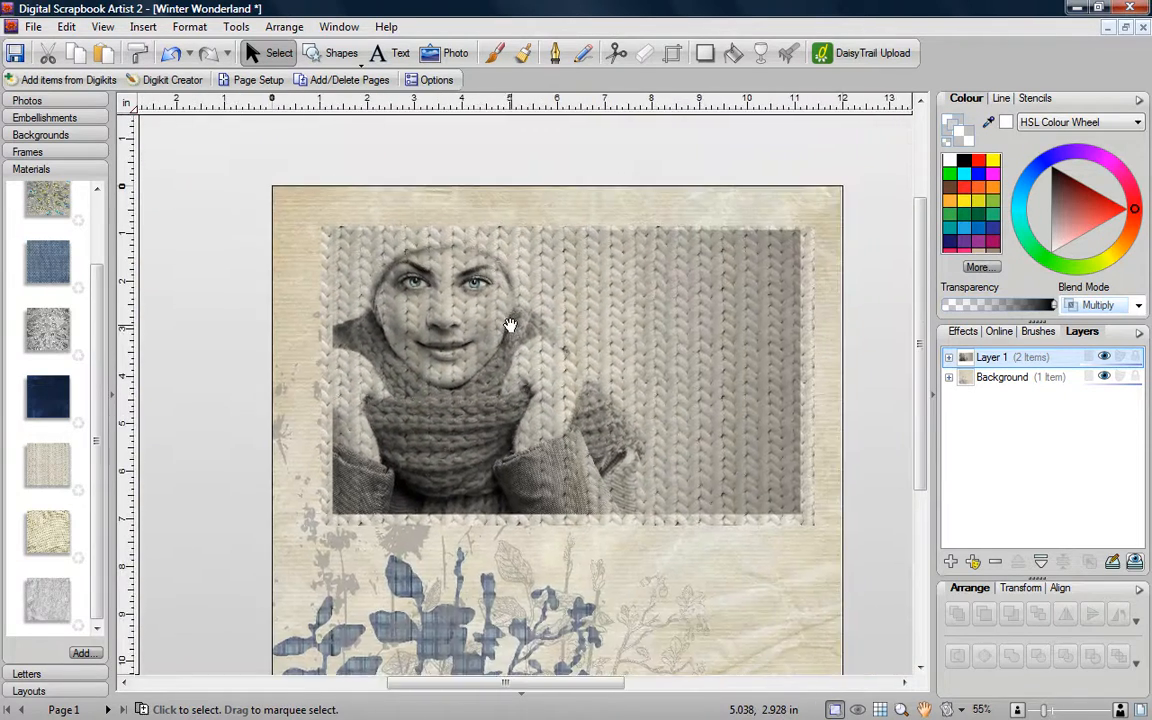
click(527, 373)
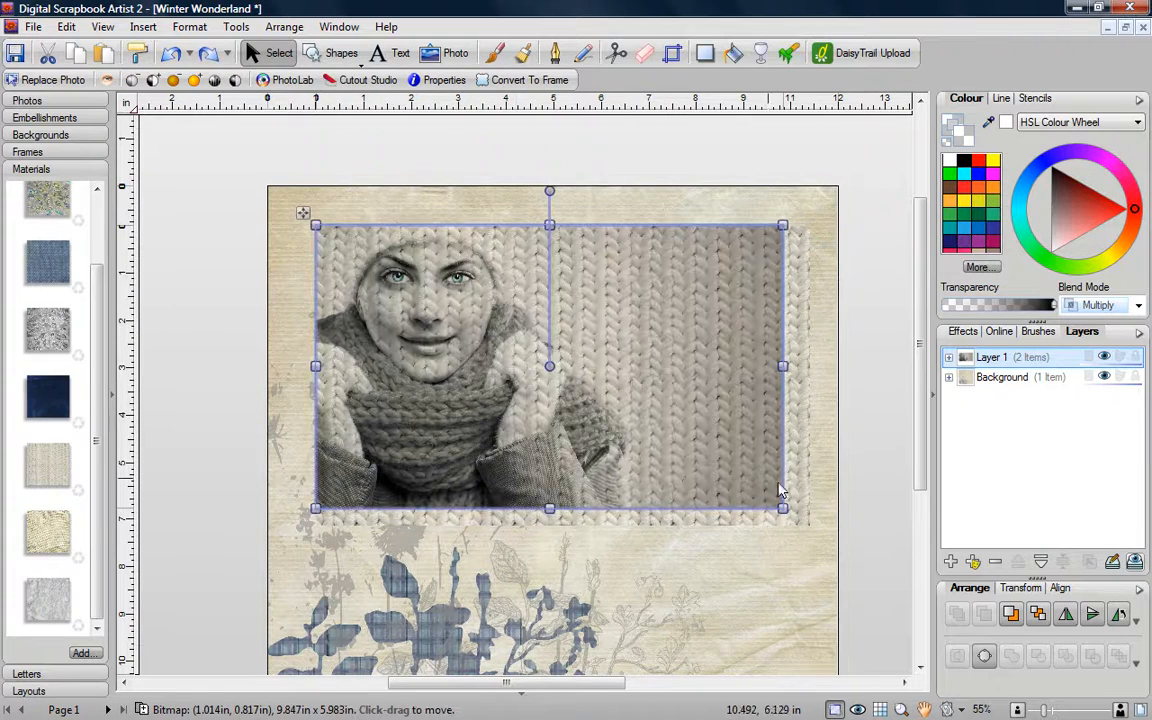
drag(784, 506, 816, 527)
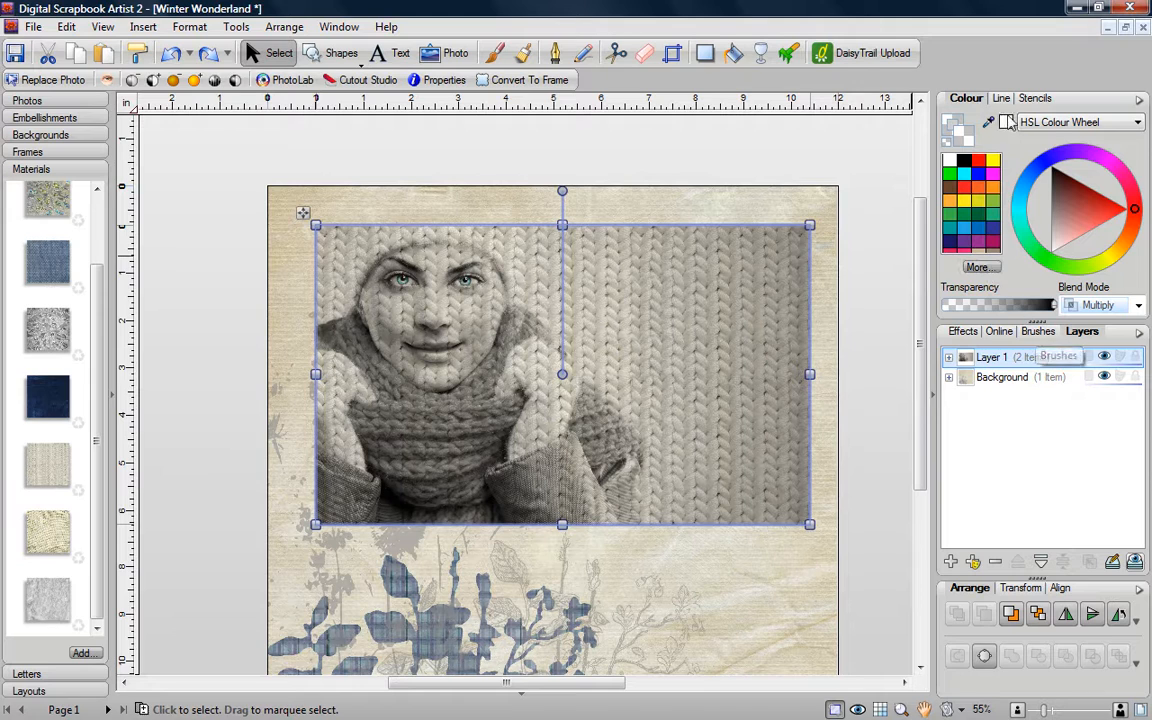
Step: Give the photo's outline the brush line style
click(1001, 98)
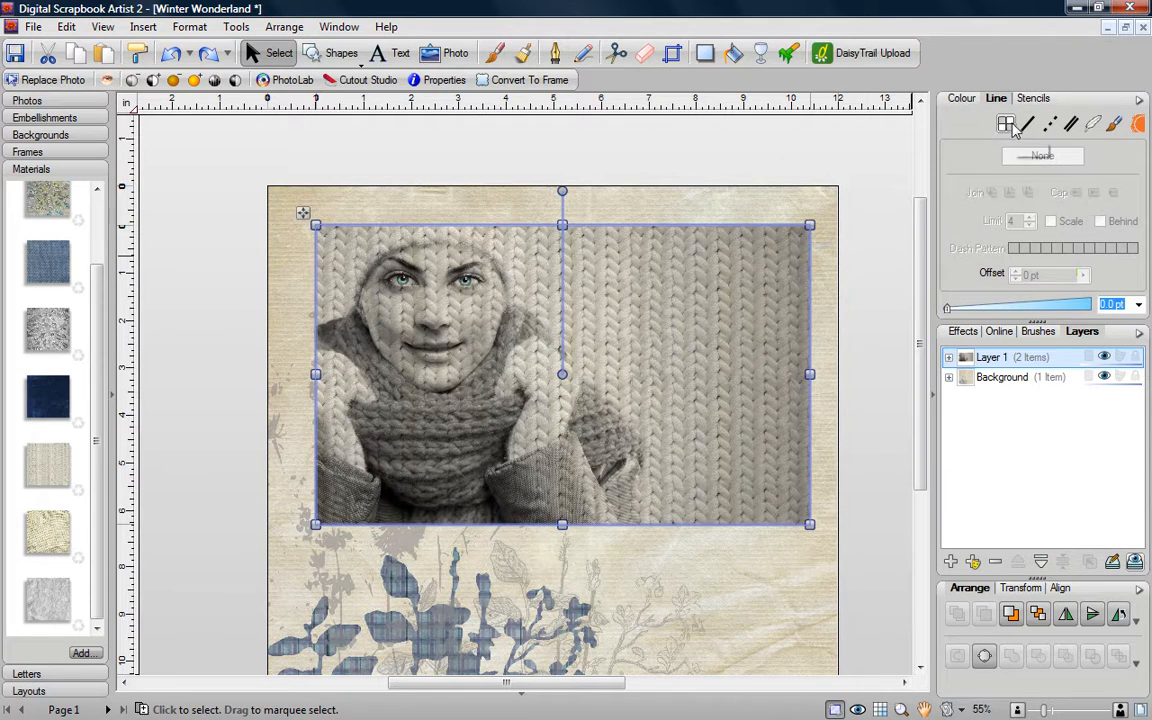
click(1028, 124)
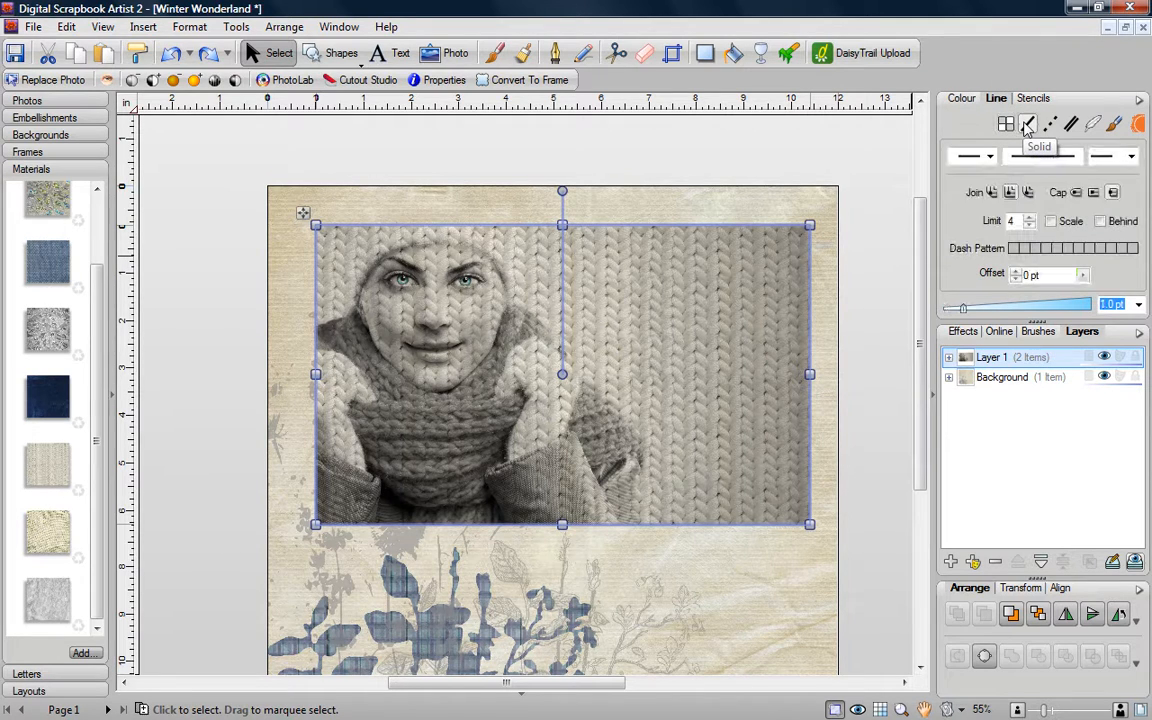
click(1114, 124)
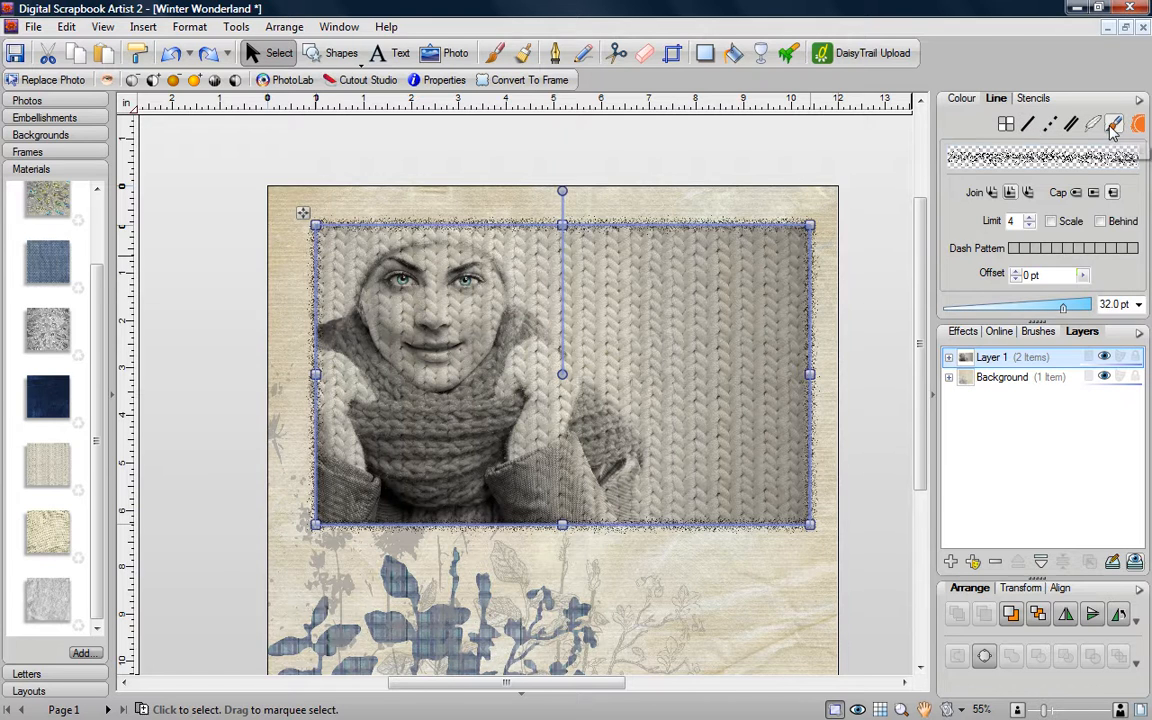
Step: Apply the White Ermine Stitch embroidery brush to the photo's outline and offset it 32 pt inward
click(1038, 331)
click(1078, 360)
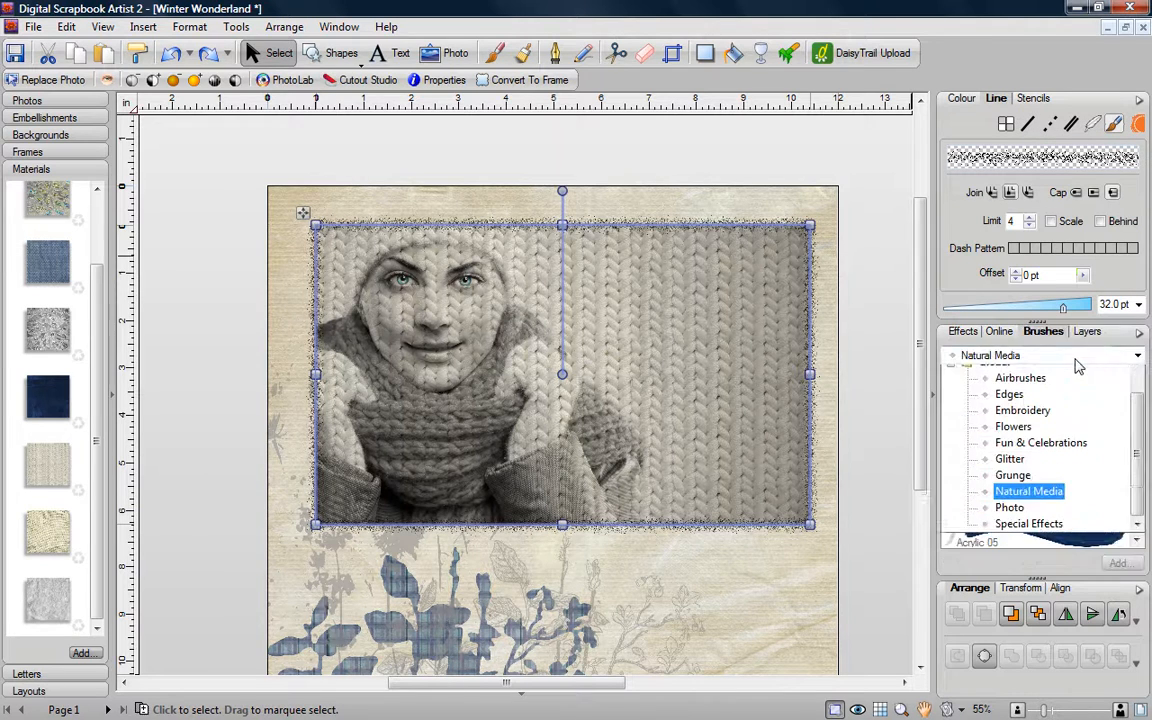
click(1022, 422)
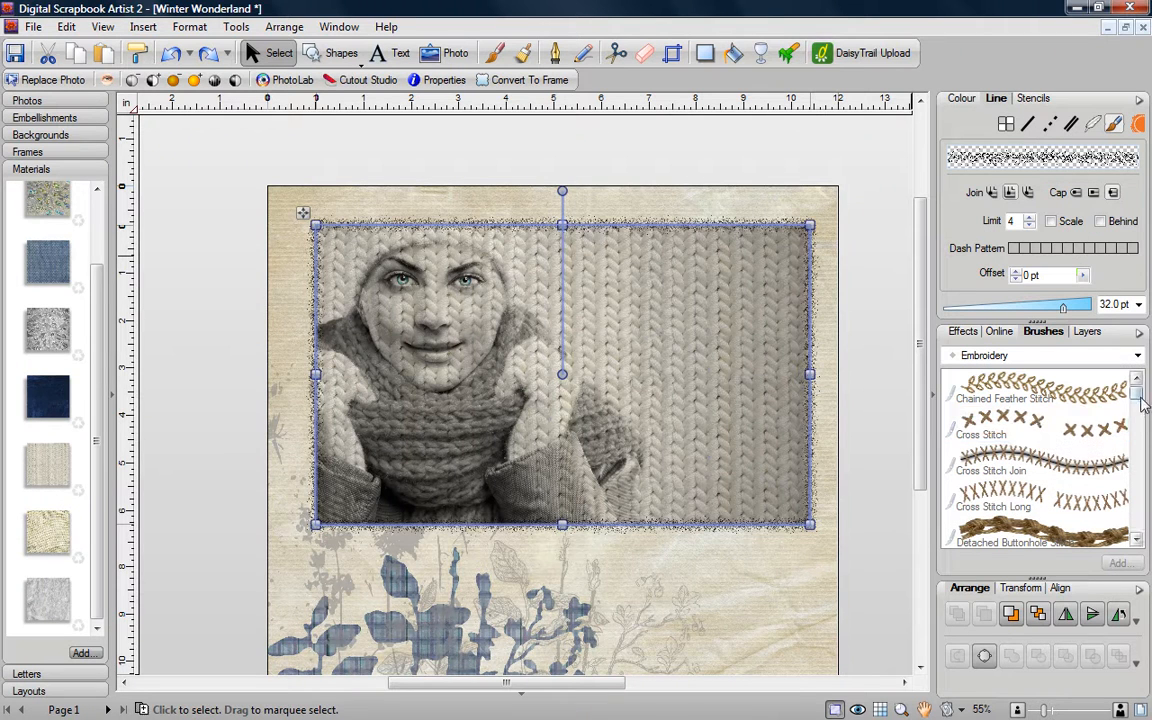
scroll(1140, 400, down, 1)
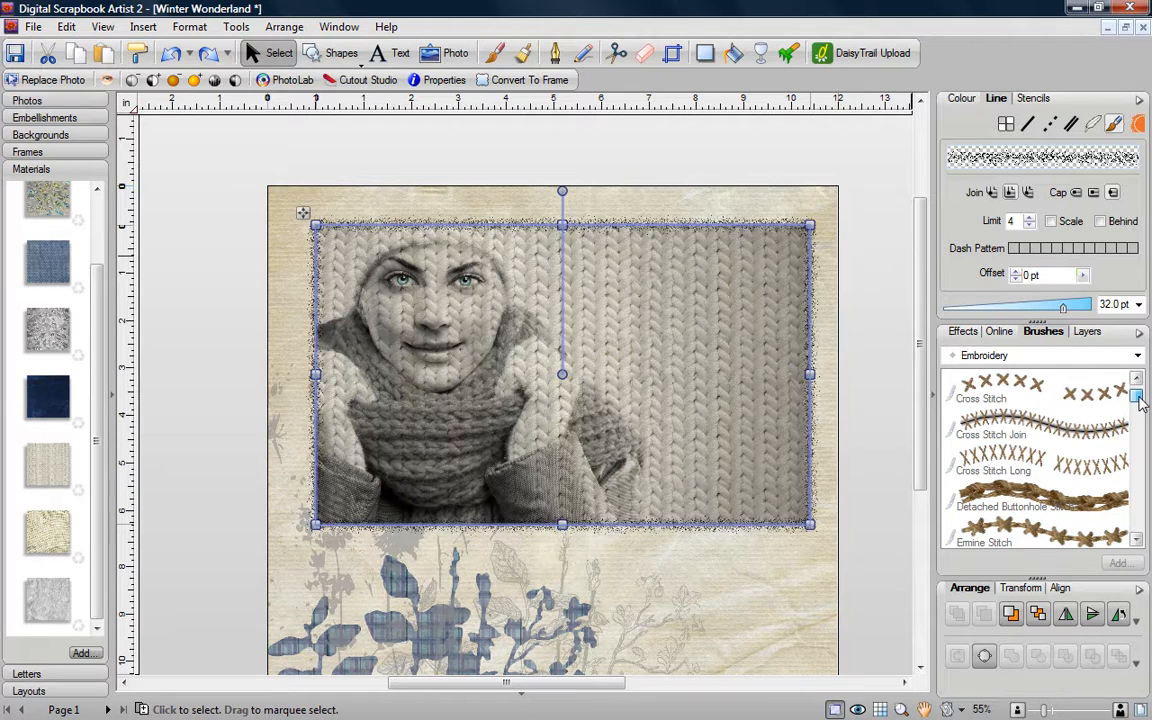
drag(1140, 400, 1129, 500)
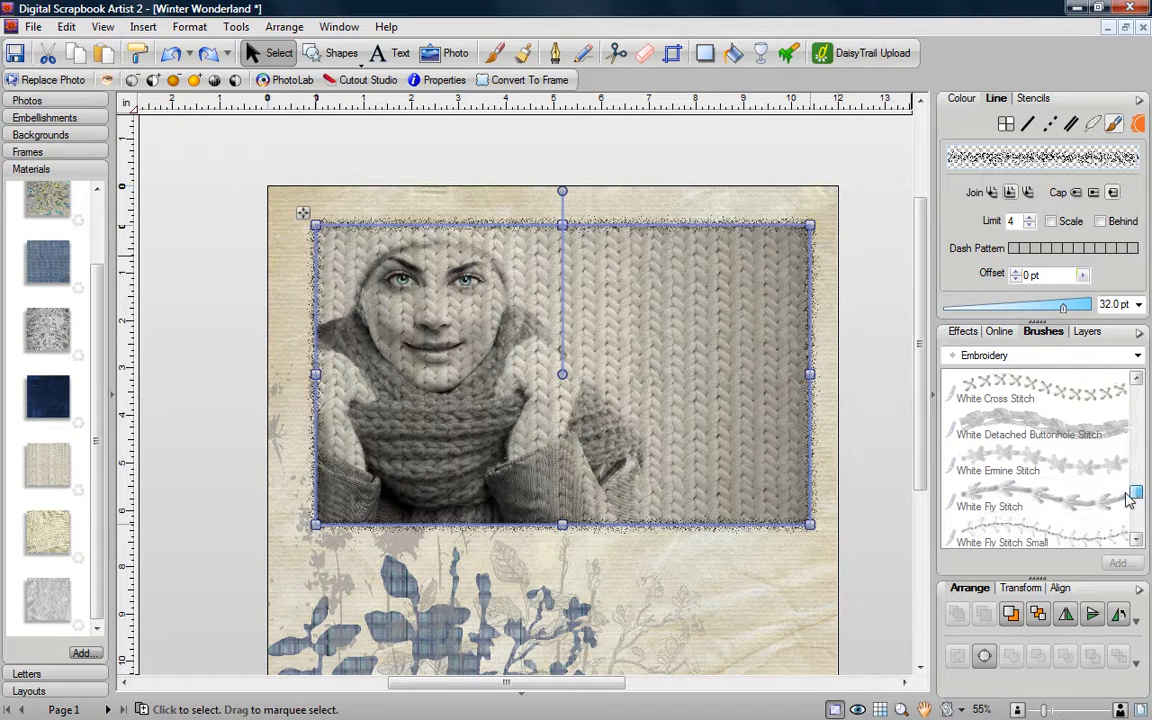
click(1027, 470)
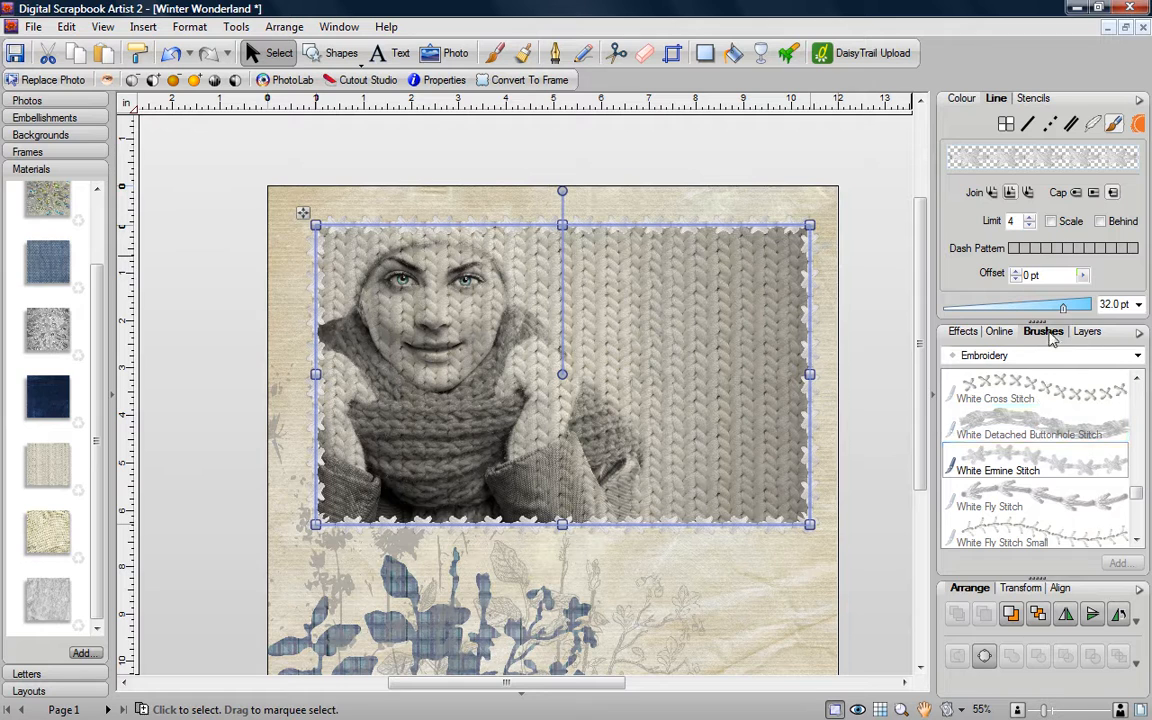
drag(1083, 278, 1105, 300)
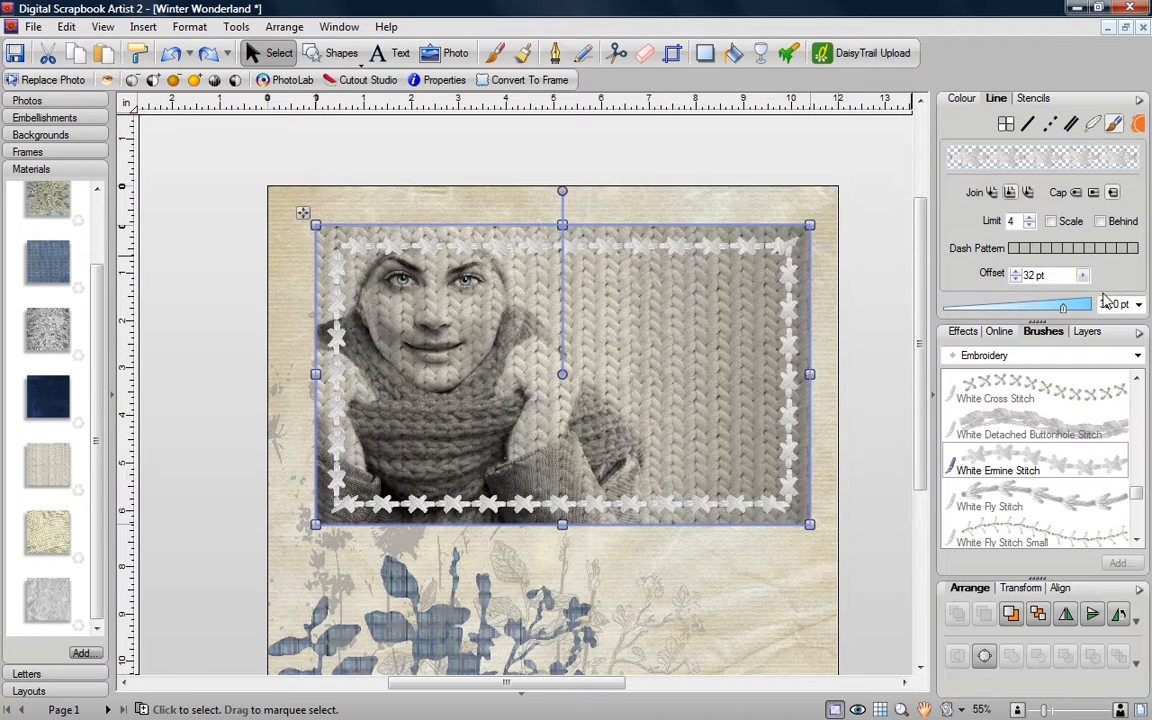
click(883, 344)
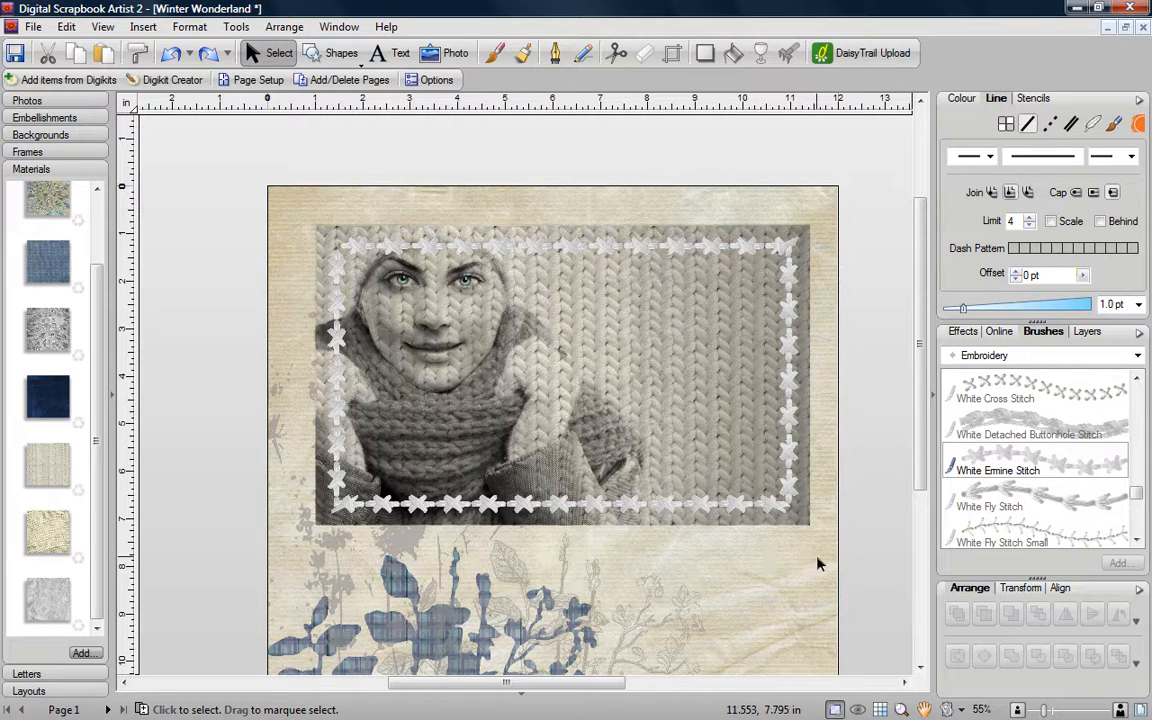
Step: Select the stitched photo together with its knitted material and store them as one grouped item in the Embellishments collection
drag(817, 562, 297, 214)
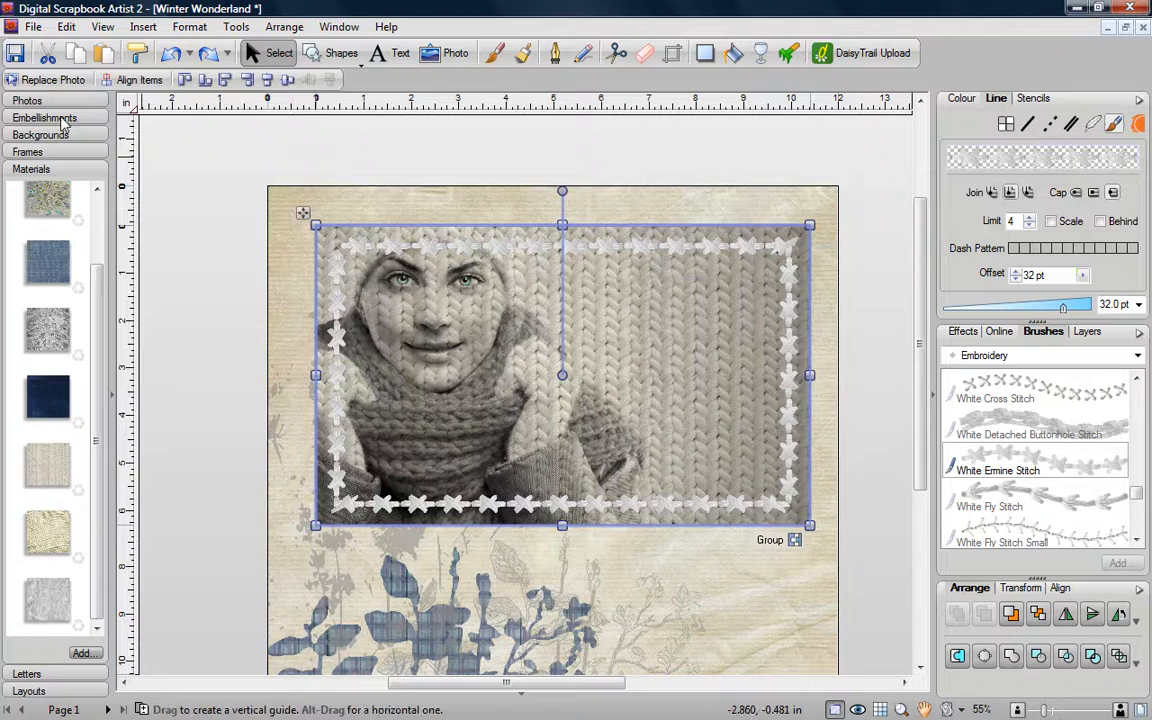
drag(322, 333, 40, 490)
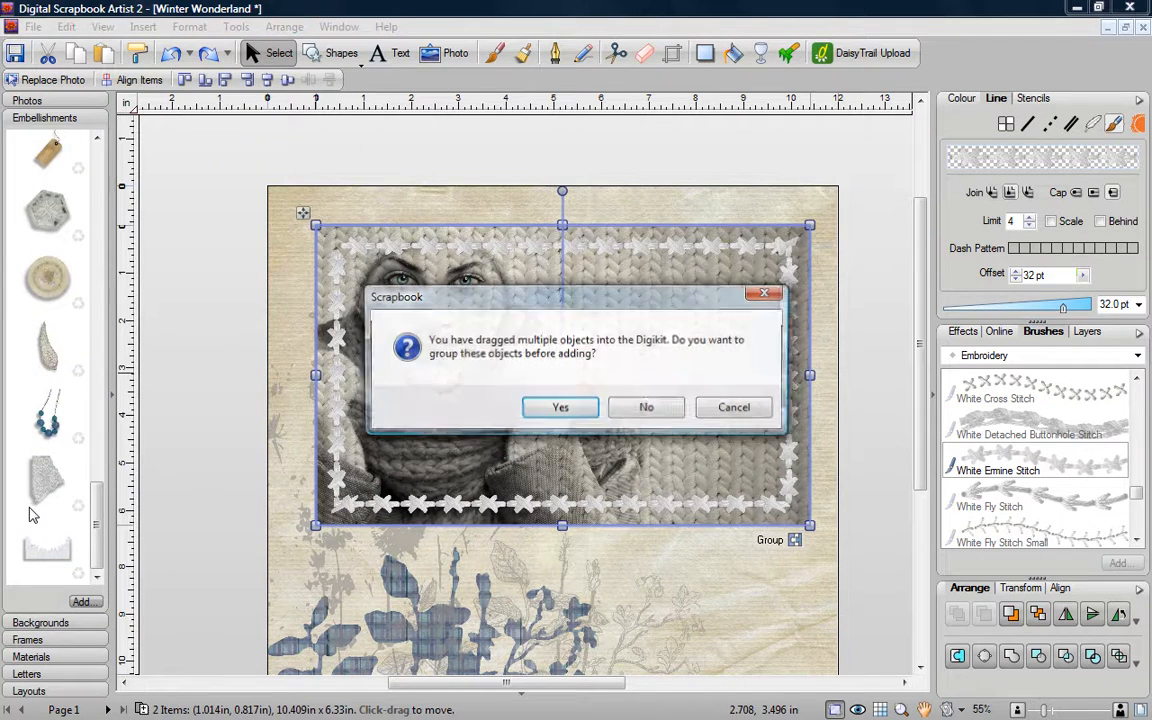
click(550, 407)
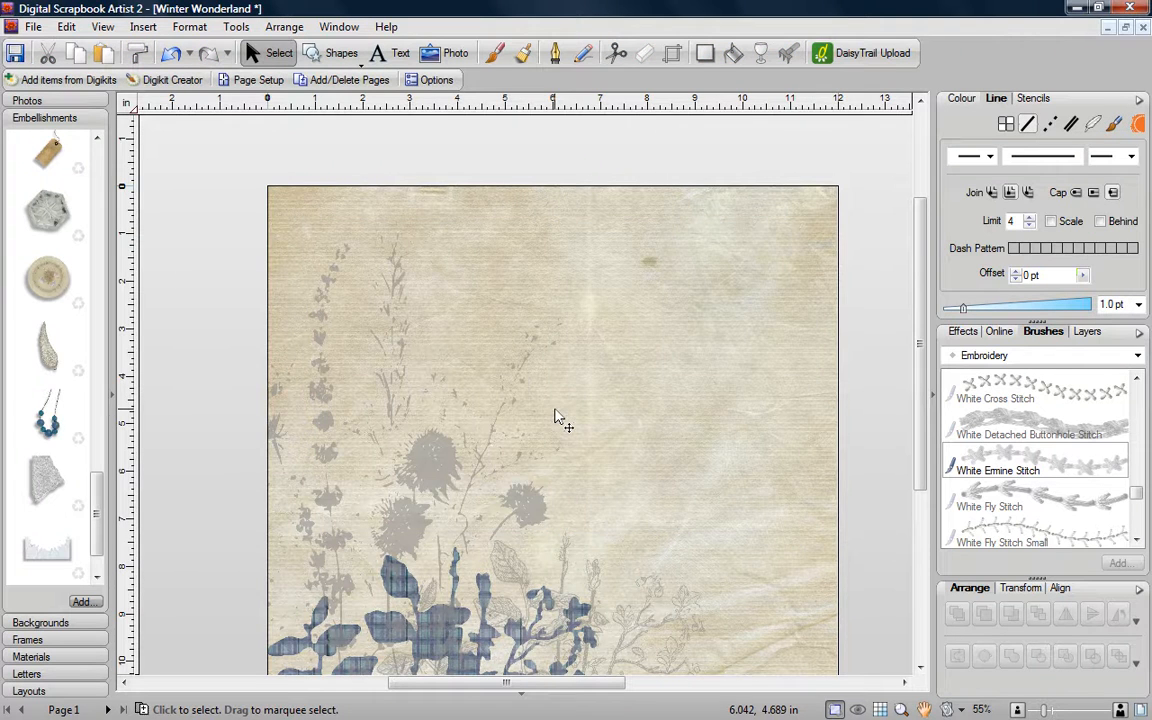
Step: Place the original colour photo in the upper right of the cleared page at about 8.58 × 5.21 in
drag(923, 391, 920, 414)
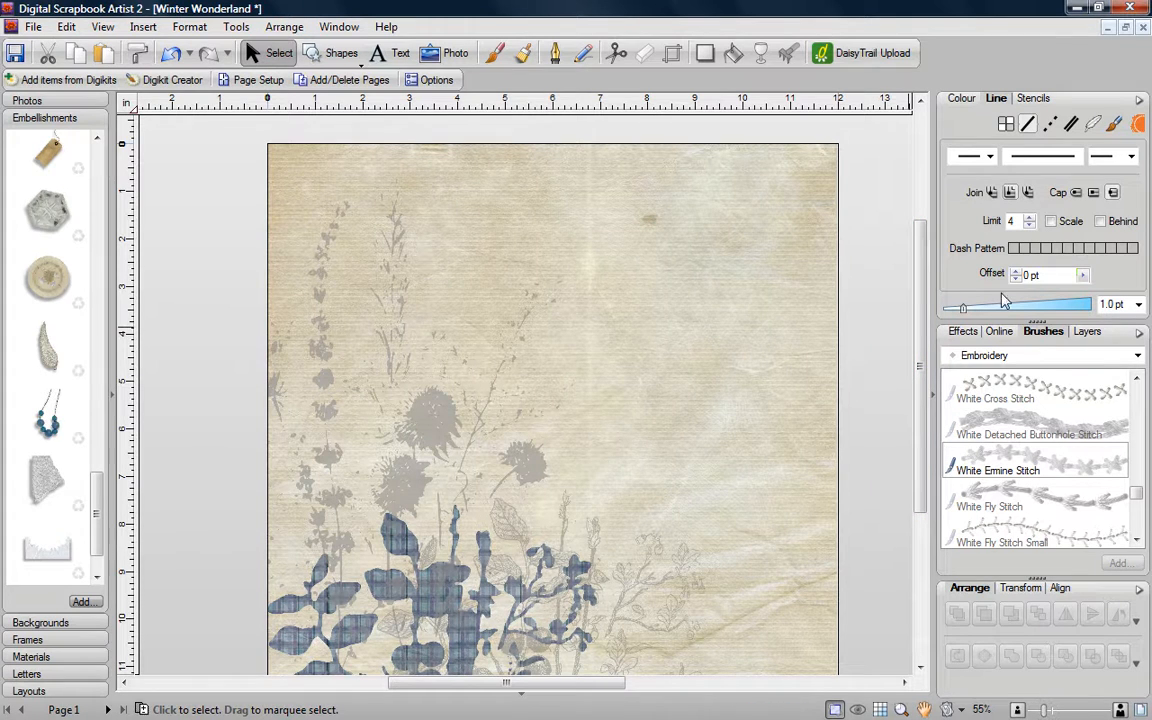
click(46, 101)
drag(58, 149, 756, 298)
drag(677, 342, 545, 478)
drag(627, 368, 640, 365)
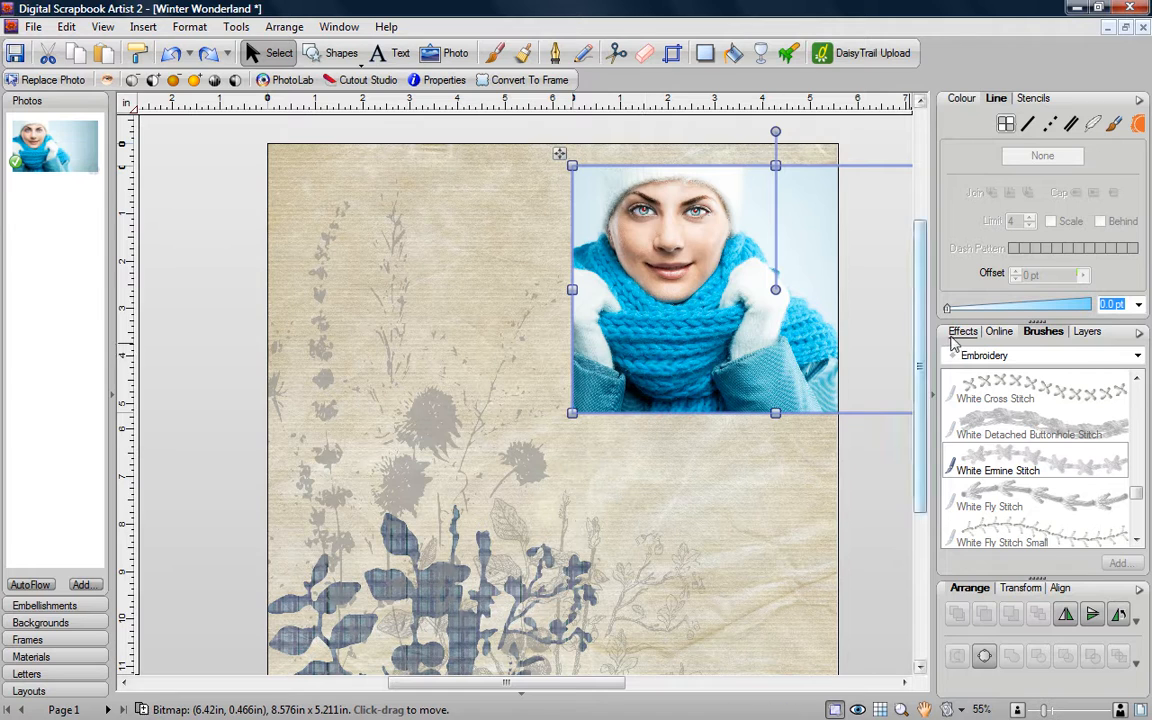
Step: Add a mask layer above the colour photo and choose the Charcoal 03 Natural Media brush for painting on it
click(1090, 333)
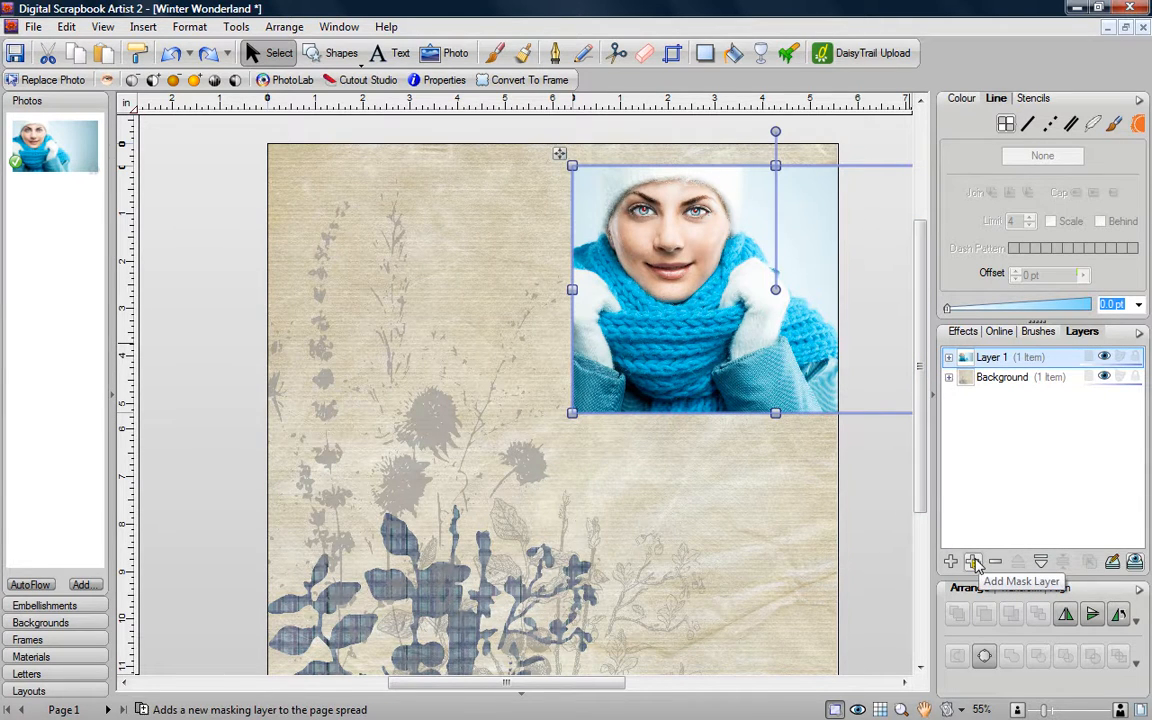
click(974, 563)
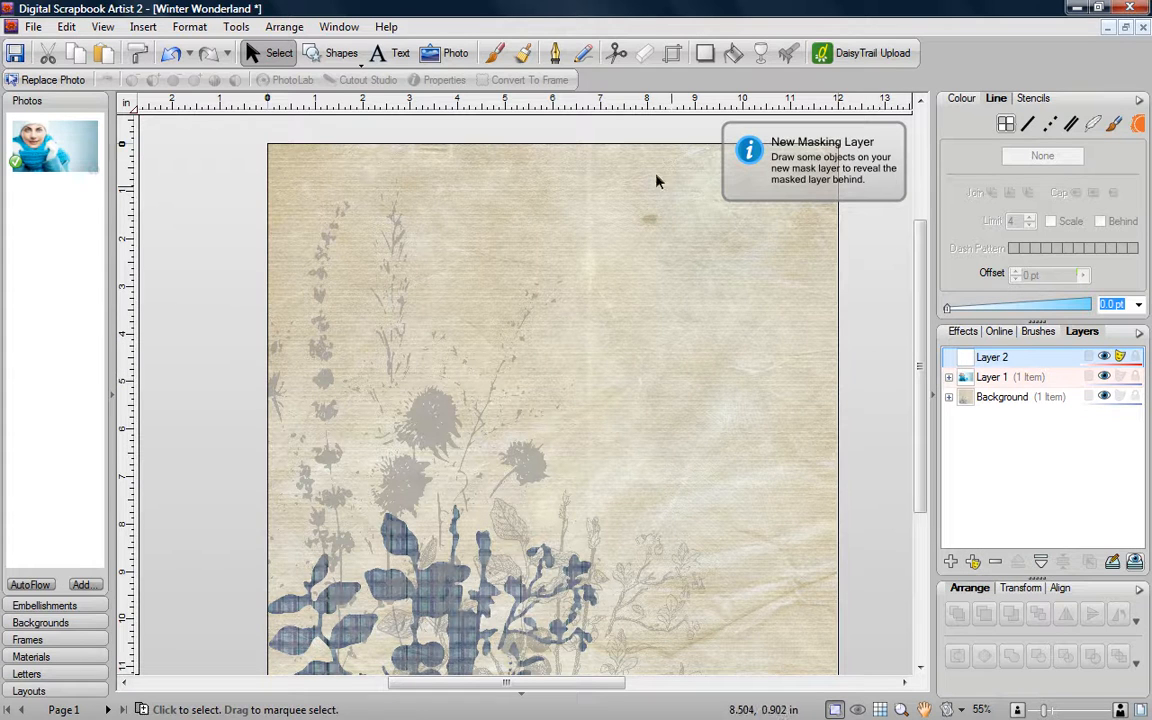
click(493, 55)
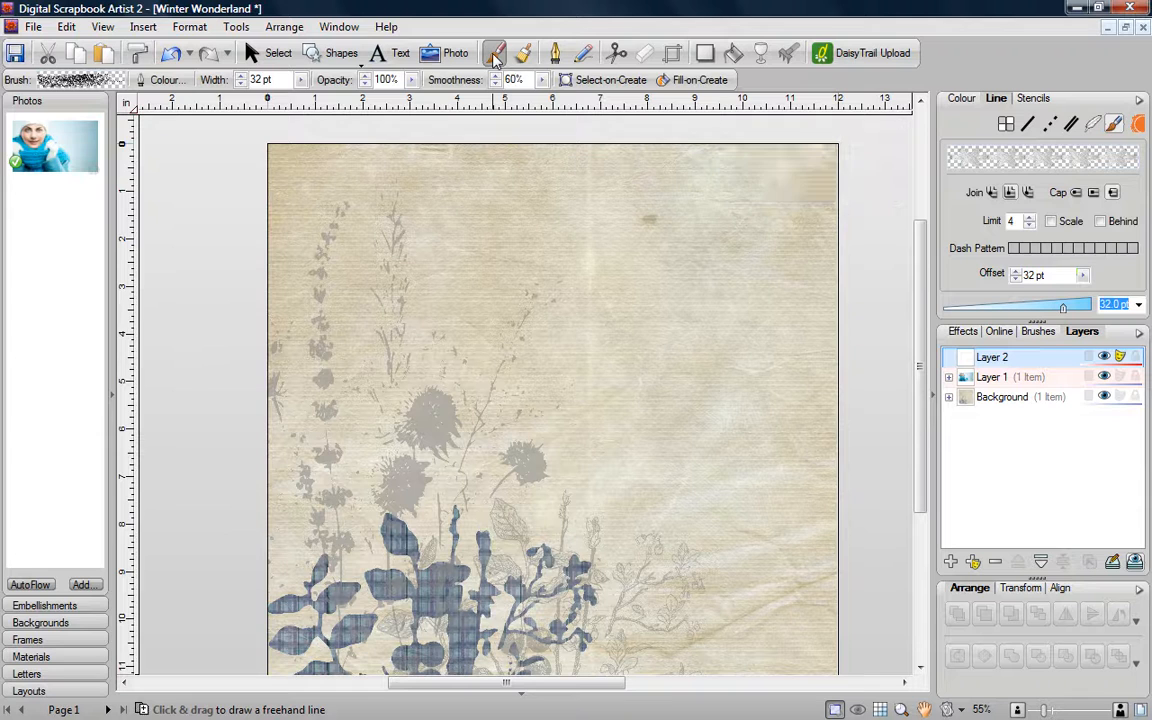
click(1043, 333)
click(1043, 355)
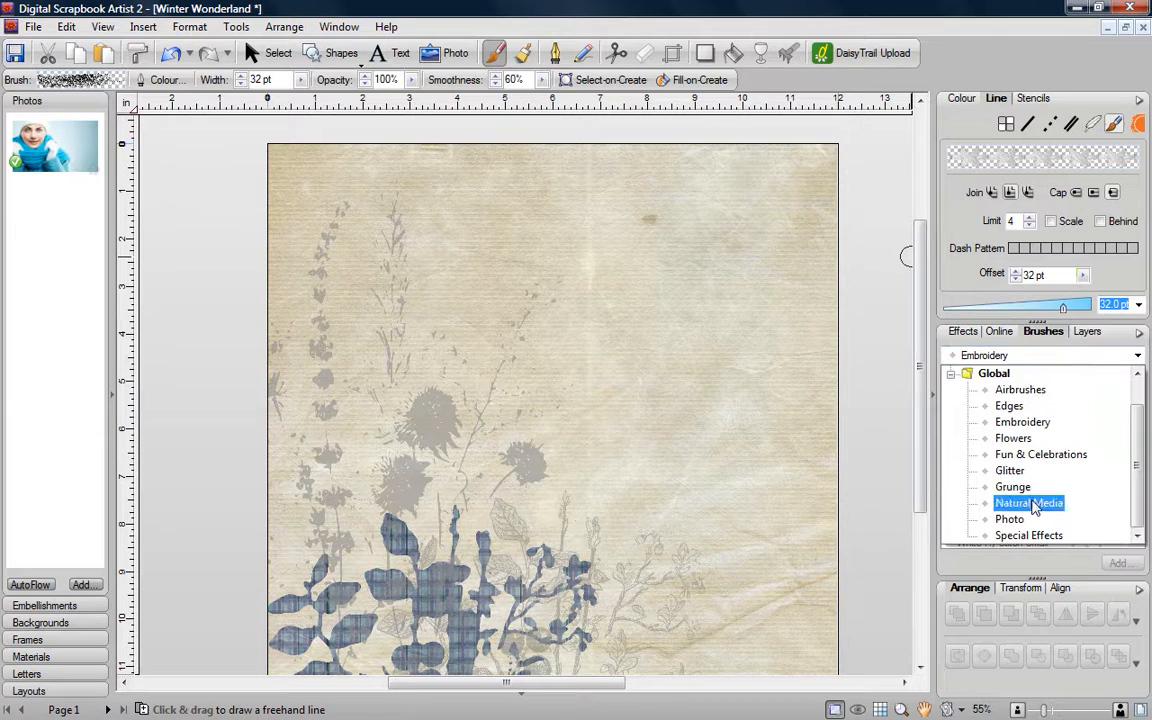
click(990, 501)
drag(1138, 398, 1138, 428)
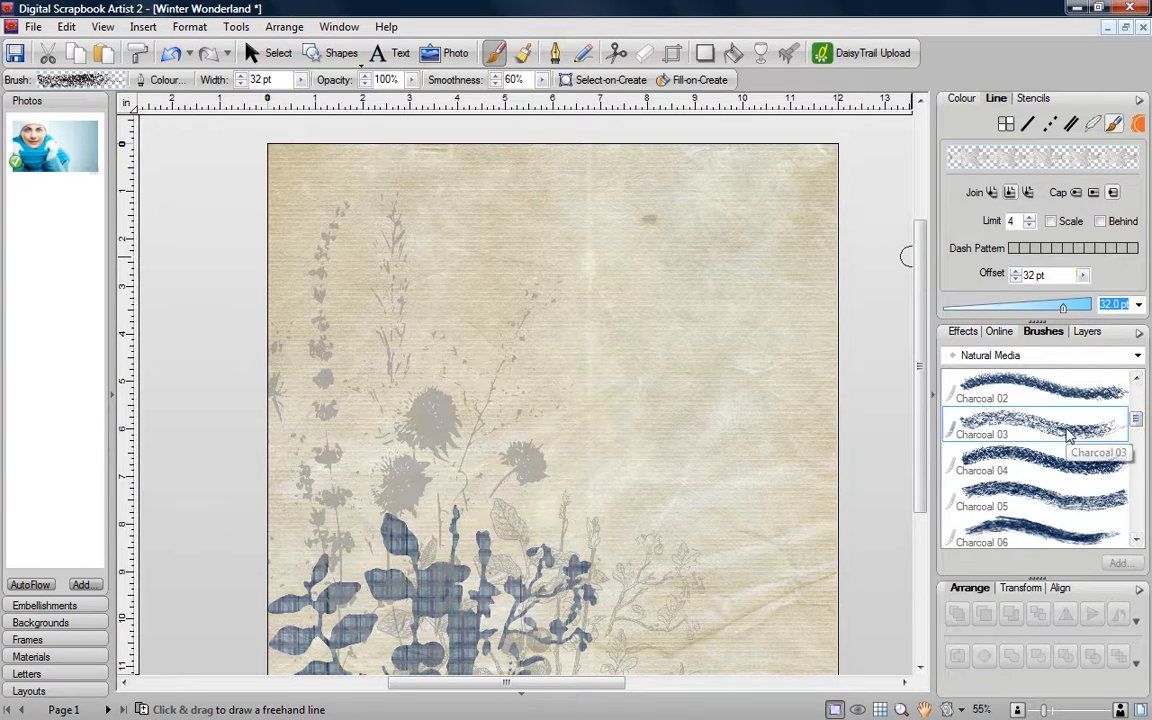
click(1058, 440)
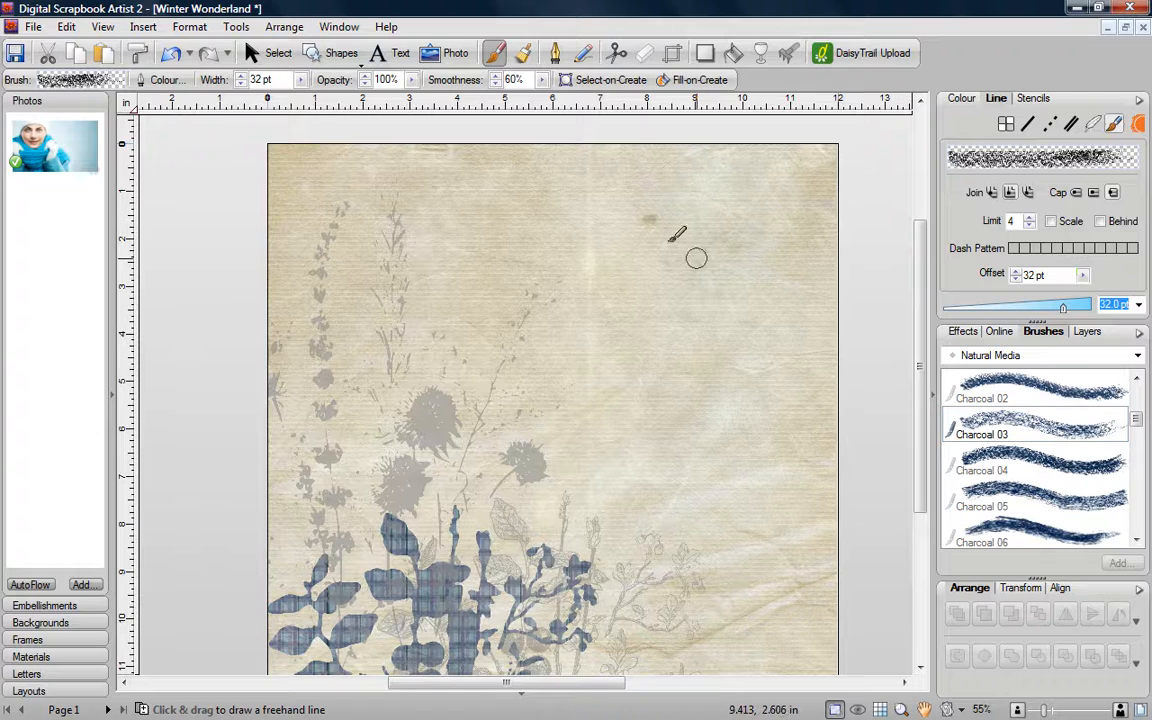
Step: Widen the brush to 168 pt and paint on the mask layer to reveal the woman's face, hat and upper scarf
click(300, 79)
drag(309, 99, 334, 104)
mouse_move(716, 200)
mouse_down()
mouse_move(701, 331)
mouse_move(723, 209)
mouse_move(726, 350)
mouse_move(677, 184)
mouse_move(681, 334)
mouse_up()
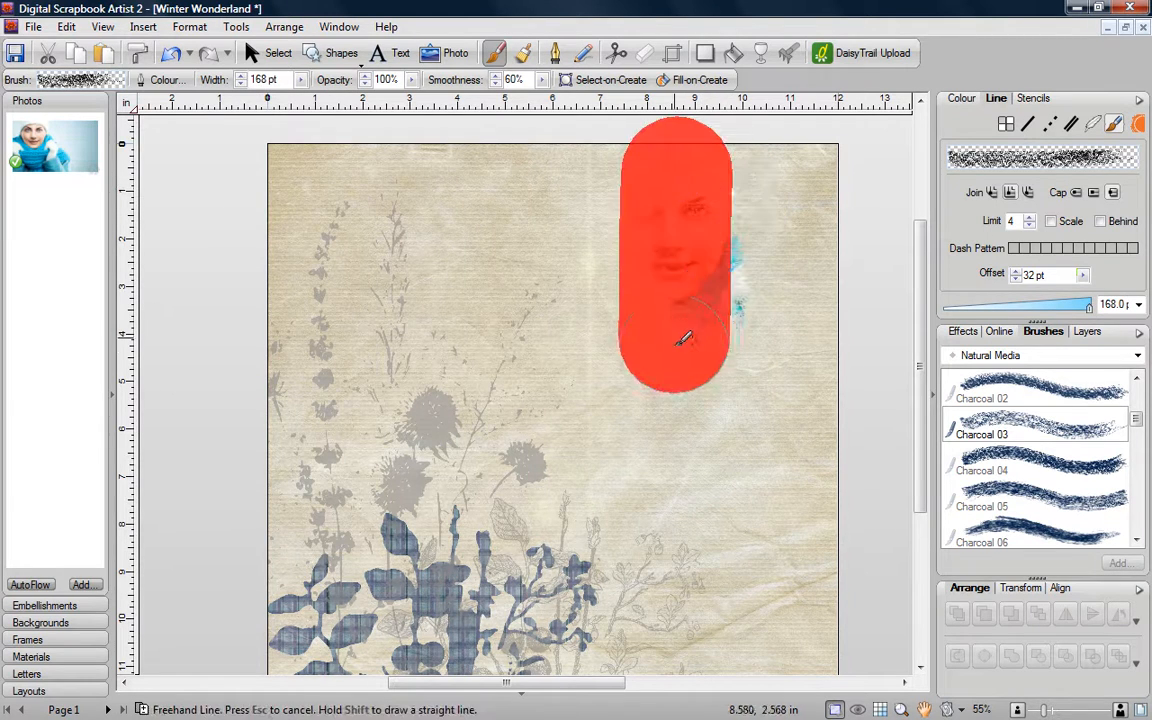
drag(755, 178, 758, 272)
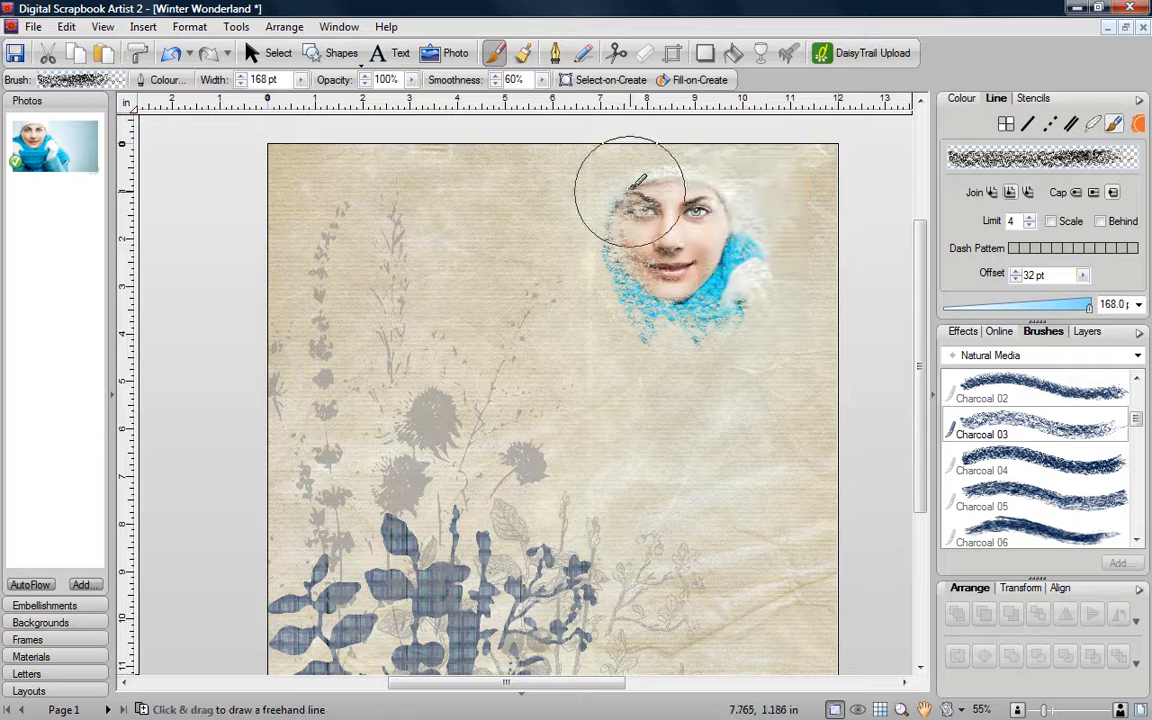
drag(638, 190, 663, 364)
drag(676, 234, 695, 358)
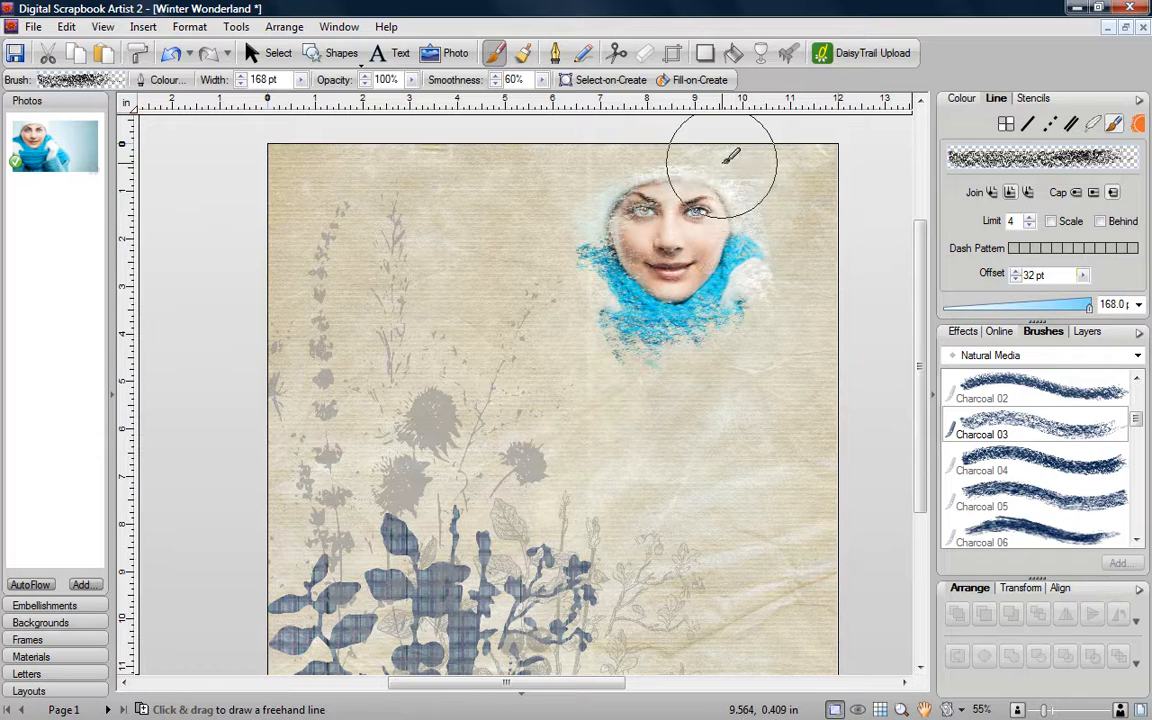
drag(758, 200, 764, 346)
drag(735, 290, 688, 398)
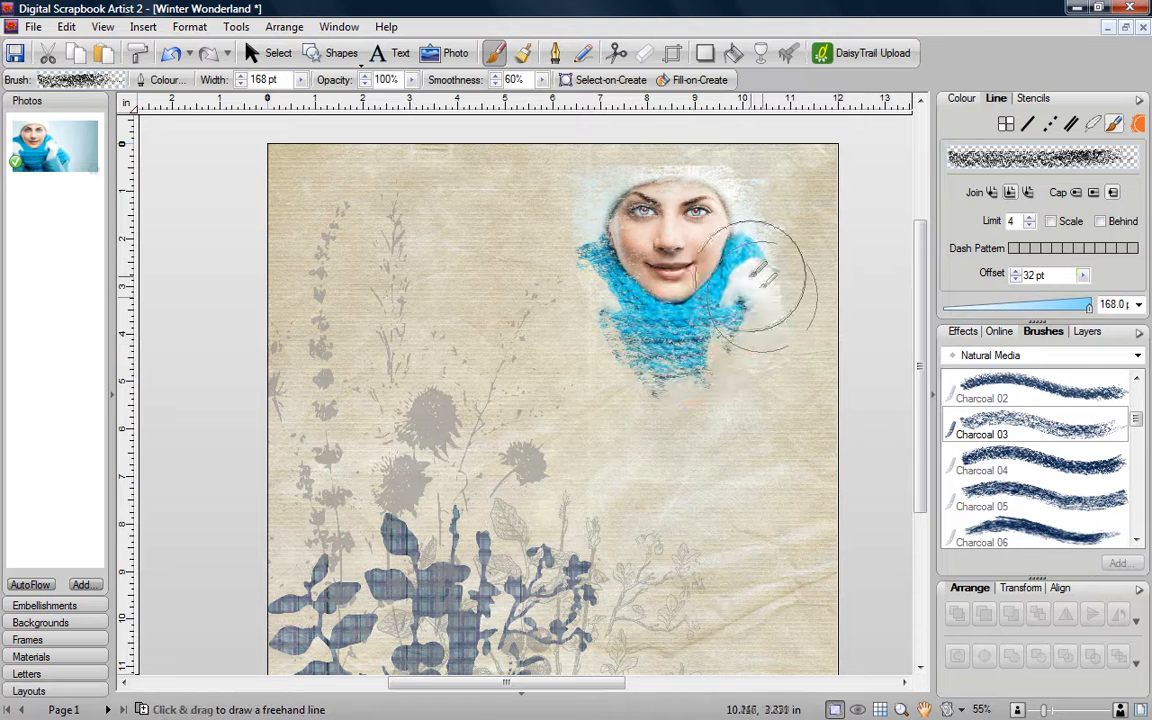
mouse_move(735, 228)
mouse_down()
mouse_move(781, 289)
mouse_move(745, 373)
mouse_up()
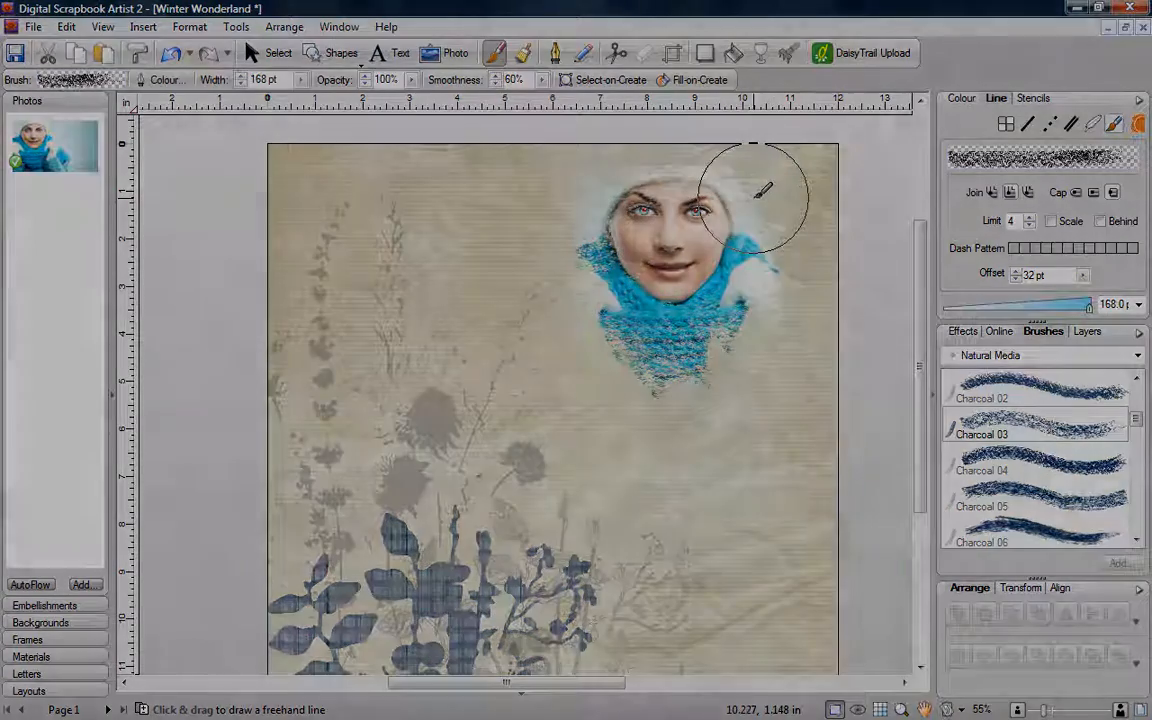
click(771, 195)
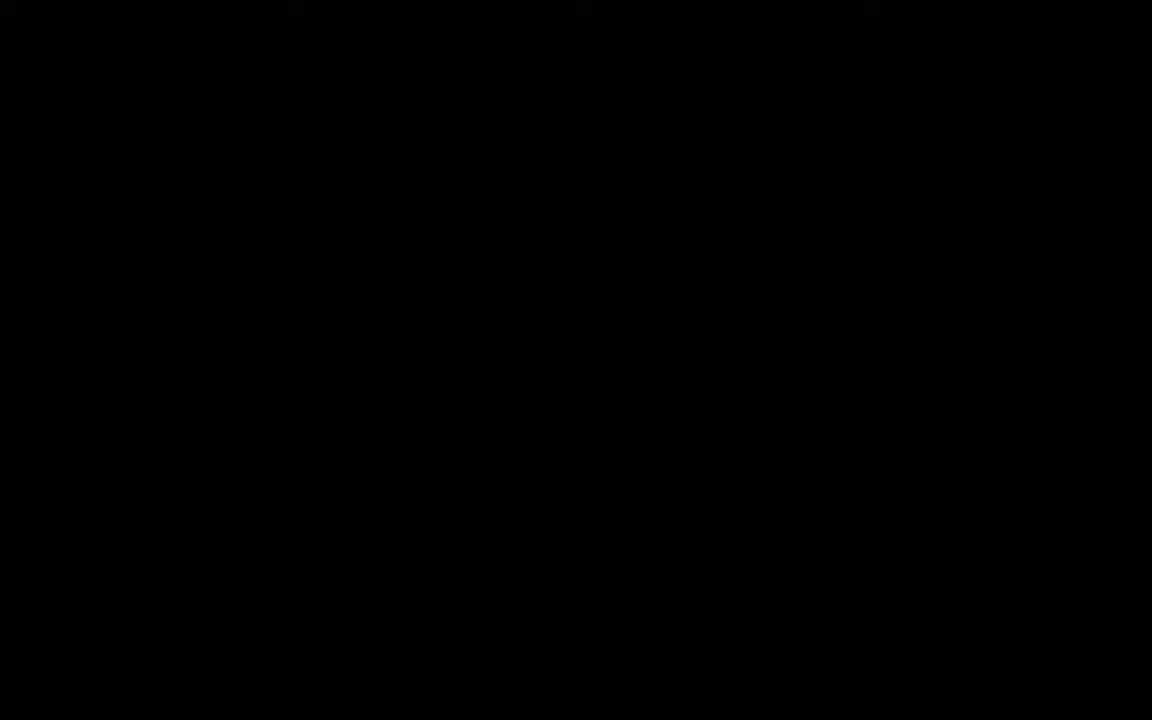